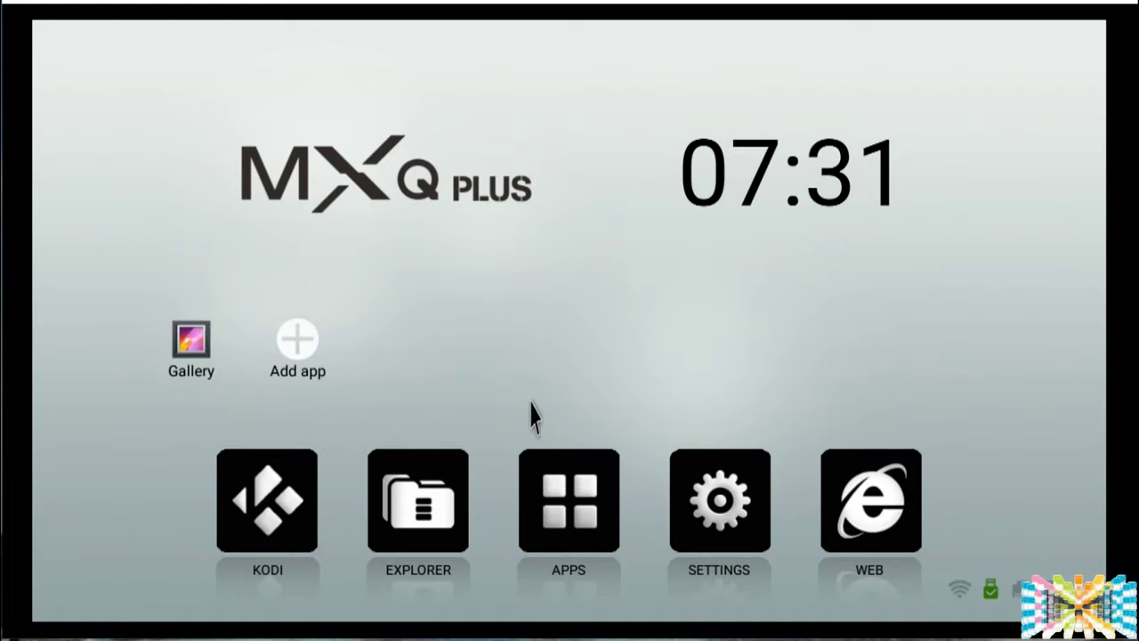
Launch FileBrowser from EXPLORER and dismiss ES File Explorer's USB prompt.
{"action": "left_click", "coordinate": [414, 523]}
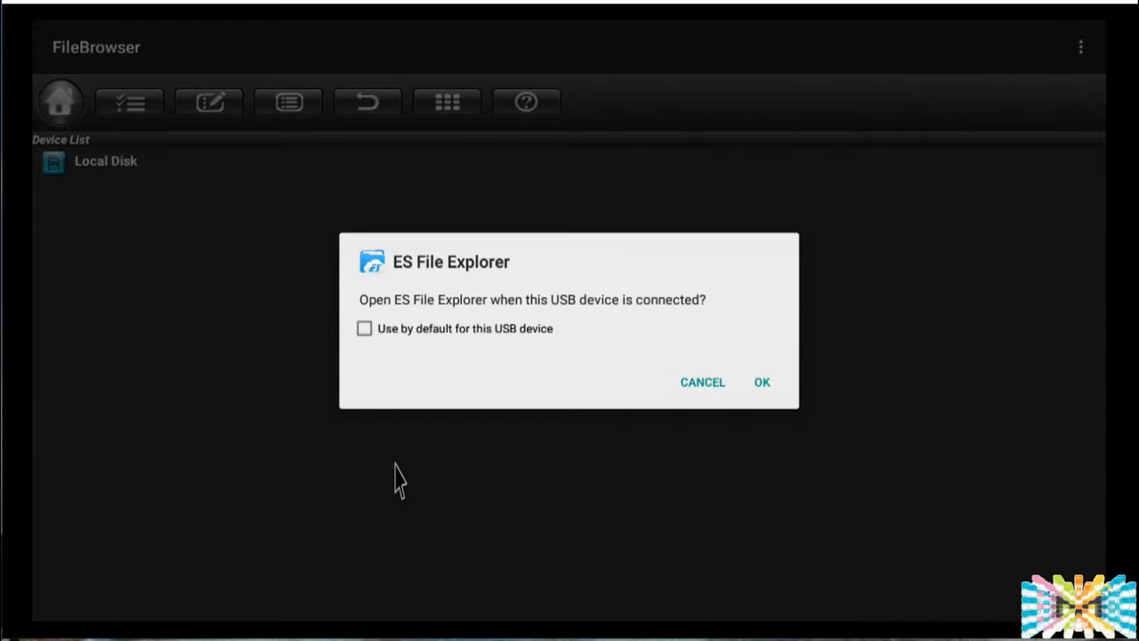
{"action": "left_click", "coordinate": [692, 385]}
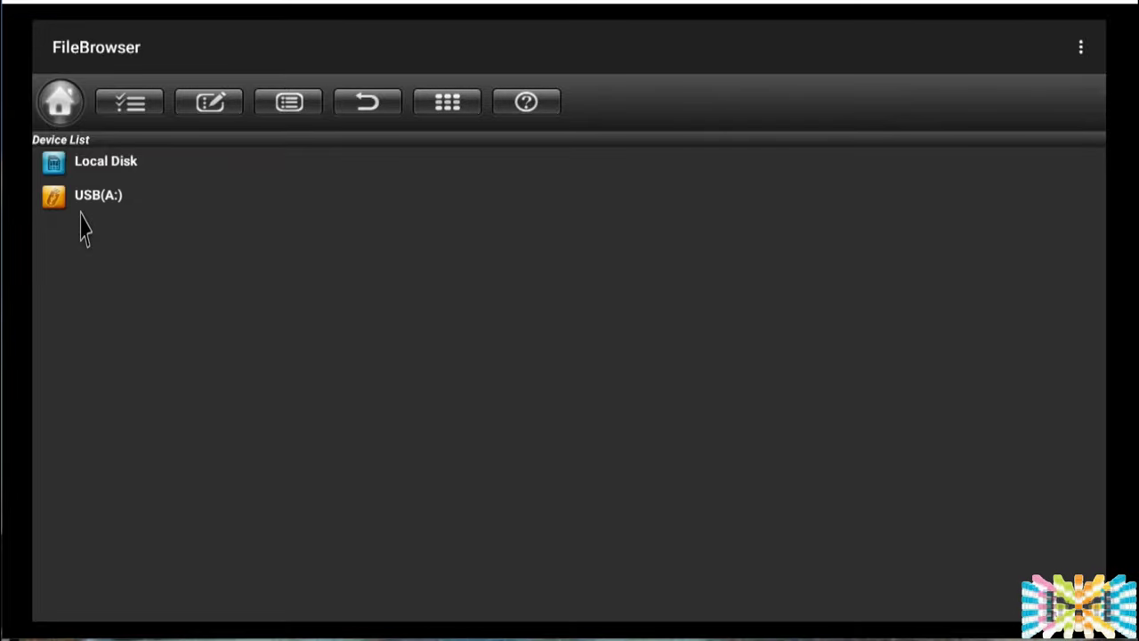
Open USB(A:) > PROMO-ONLY and look inside the Alternative Club folder.
{"action": "left_click", "coordinate": [79, 198]}
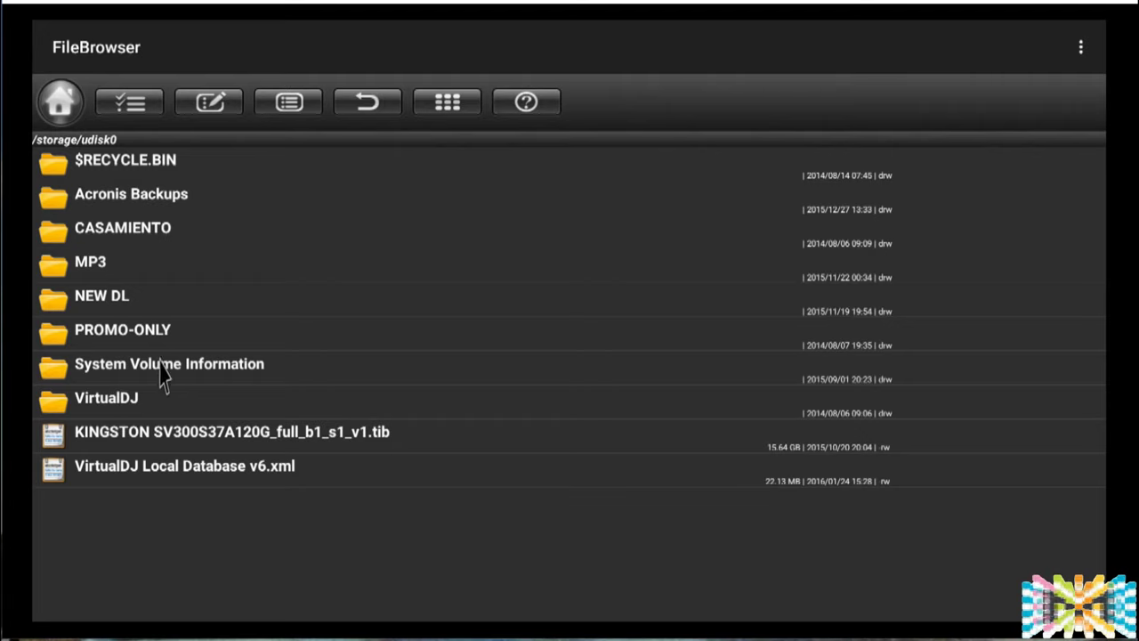
{"action": "left_click", "coordinate": [152, 334]}
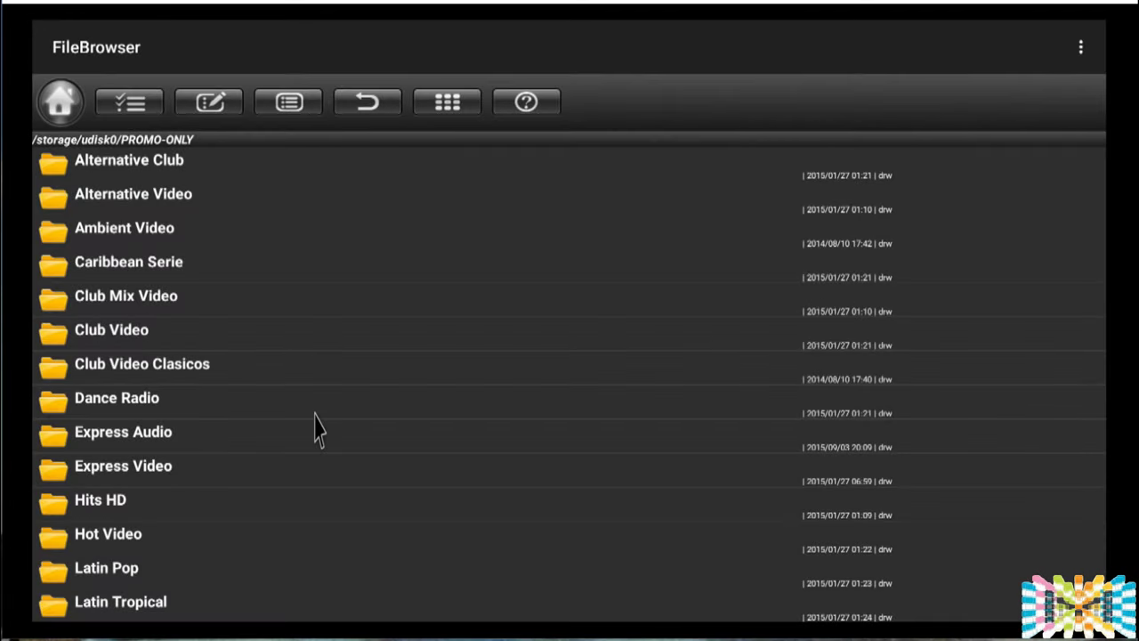
{"action": "scroll", "coordinate": [307, 416], "scroll_direction": "down", "scroll_amount": 1}
{"action": "scroll", "coordinate": [285, 427], "scroll_direction": "down", "scroll_amount": 3}
{"action": "scroll", "coordinate": [285, 427], "scroll_direction": "up", "scroll_amount": 5}
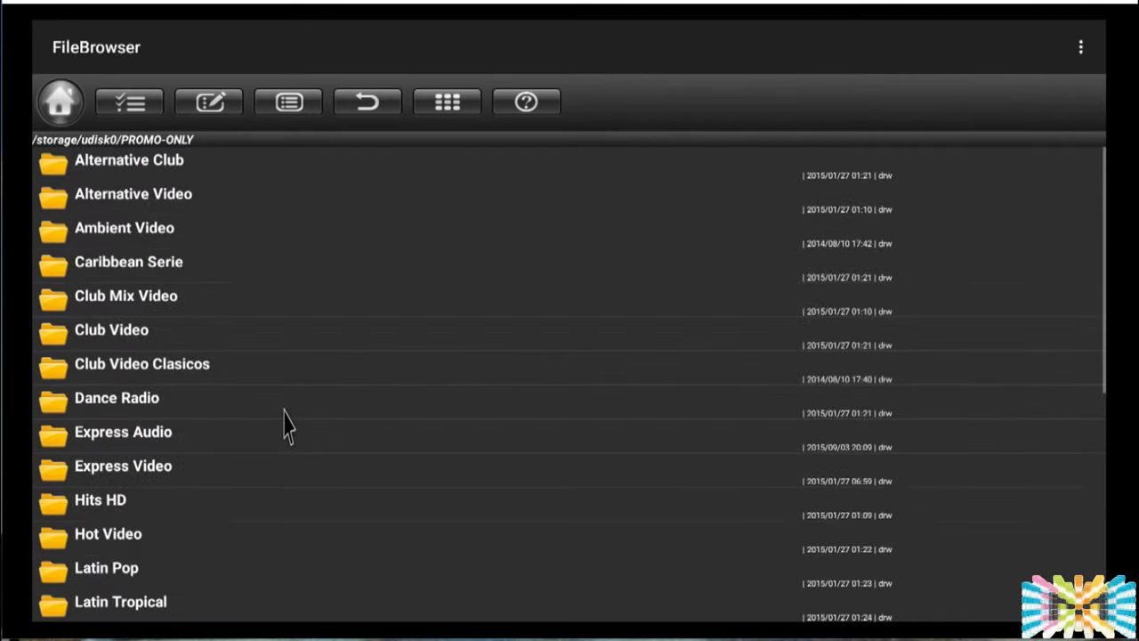
{"action": "scroll", "coordinate": [285, 425], "scroll_direction": "down", "scroll_amount": 1}
{"action": "scroll", "coordinate": [283, 432], "scroll_direction": "down", "scroll_amount": 3}
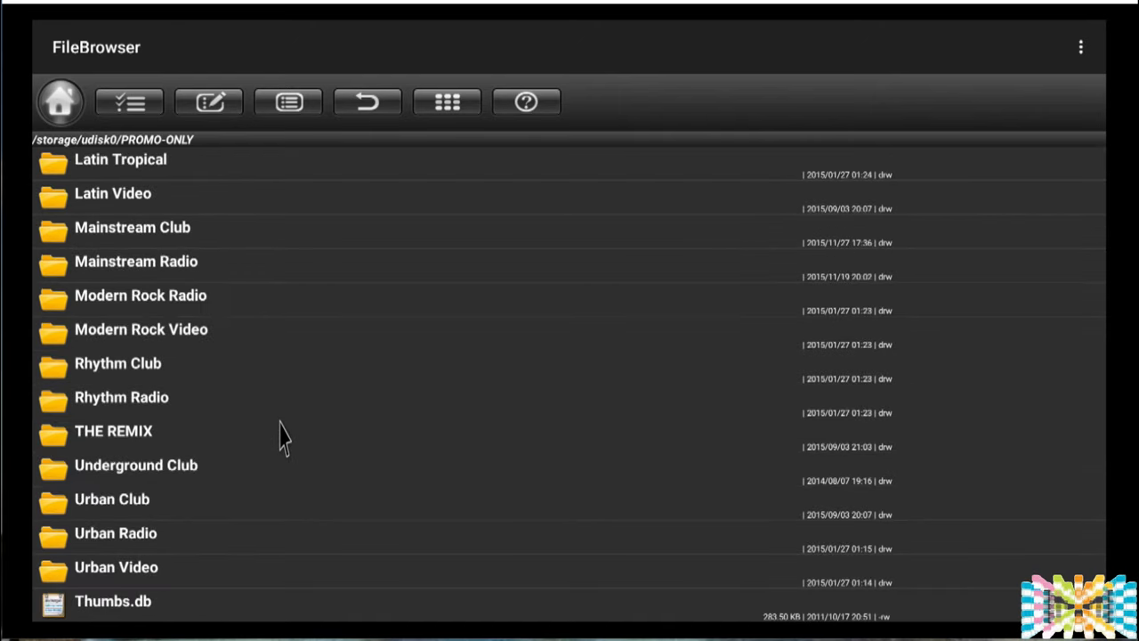
{"action": "scroll", "coordinate": [280, 436], "scroll_direction": "up", "scroll_amount": 5}
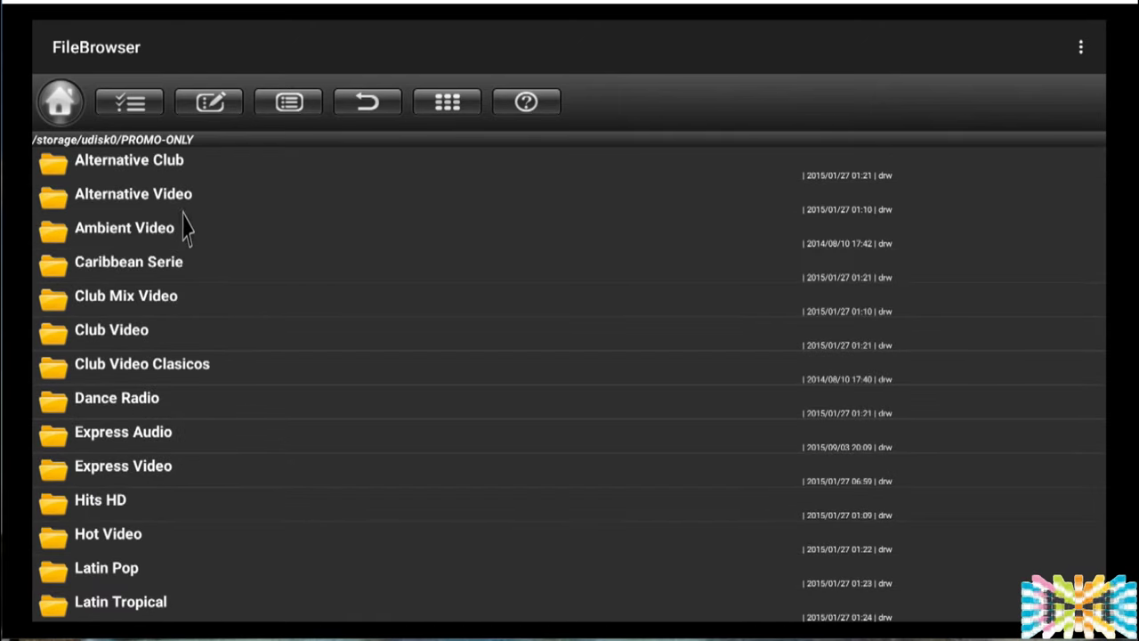
{"action": "left_click", "coordinate": [171, 168]}
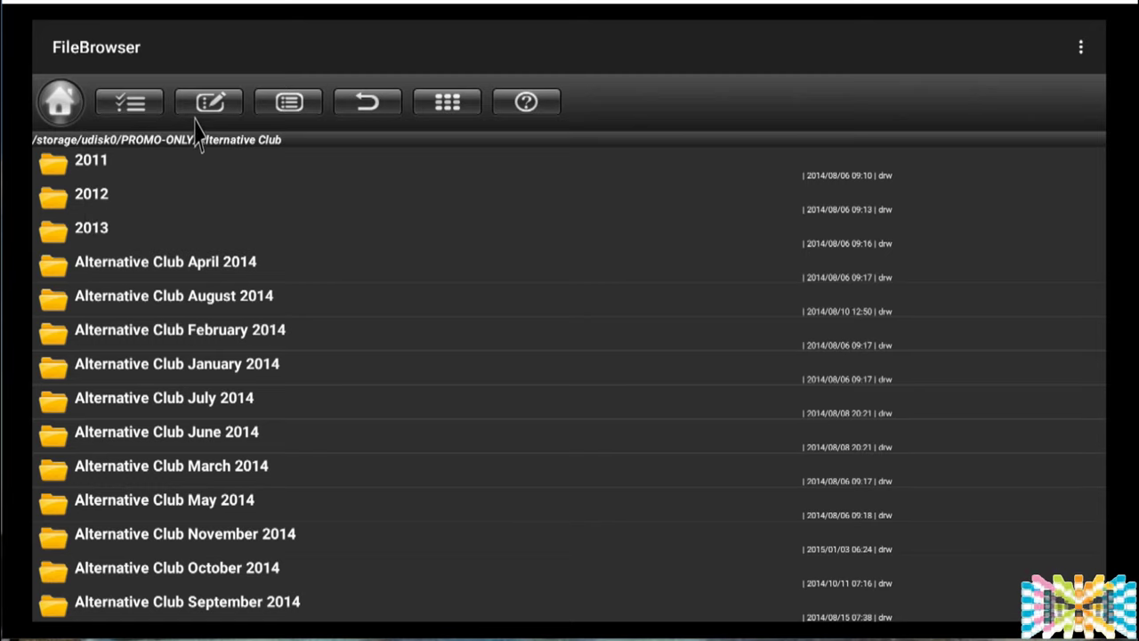
{"action": "left_click", "coordinate": [354, 101]}
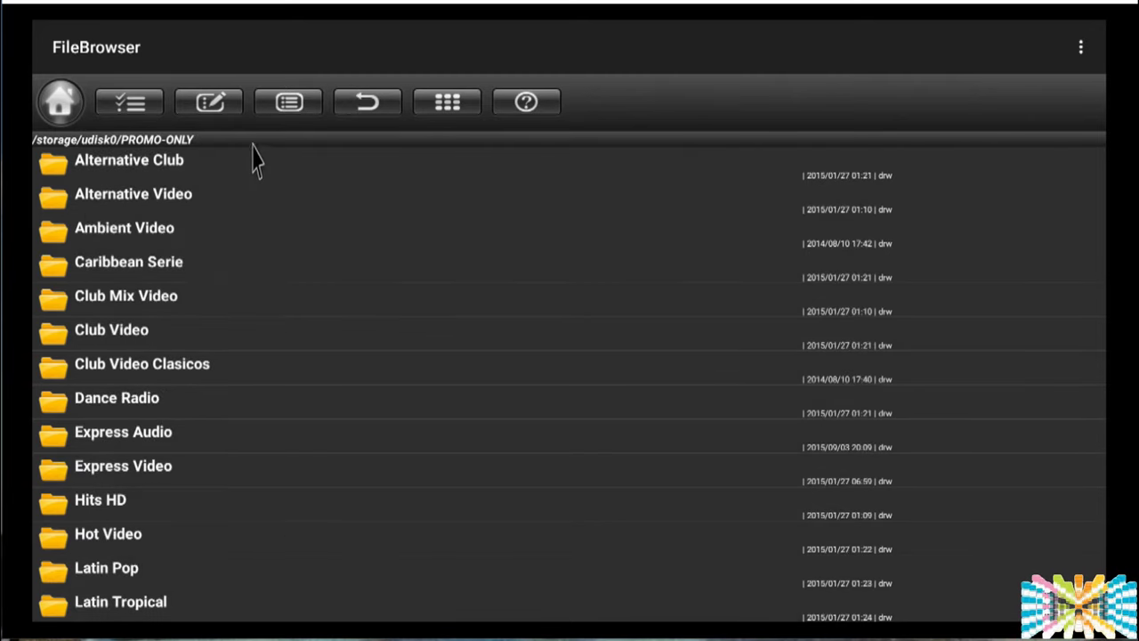
Open Club Mix Video > Dance Mix Video April 2014 and start the Rather Be video.
{"action": "left_click", "coordinate": [152, 299]}
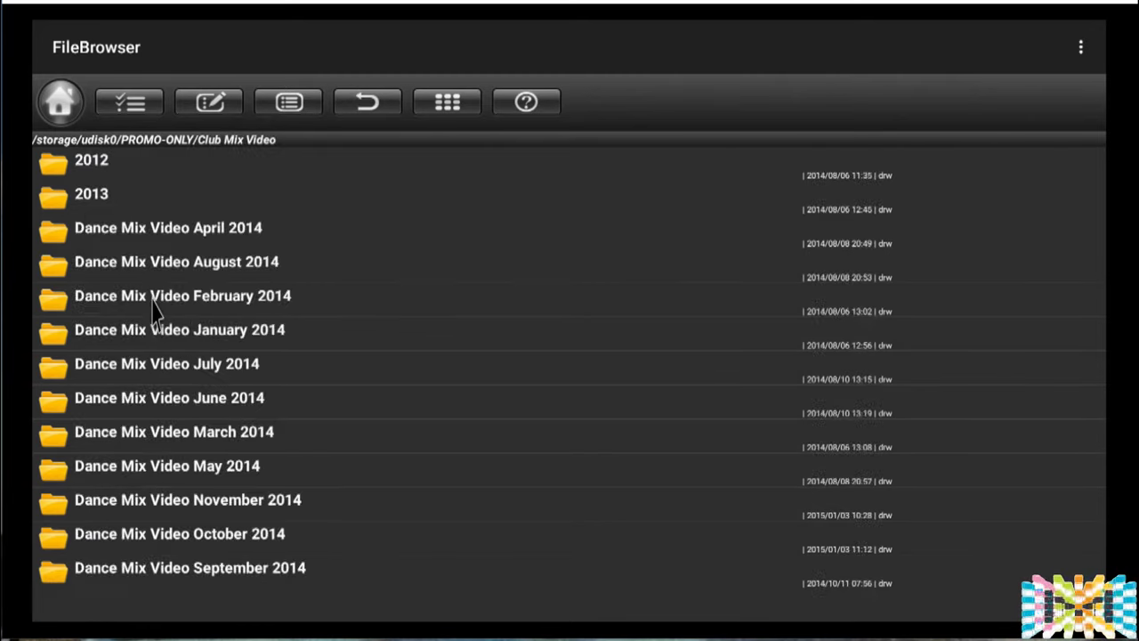
{"action": "left_click", "coordinate": [153, 230]}
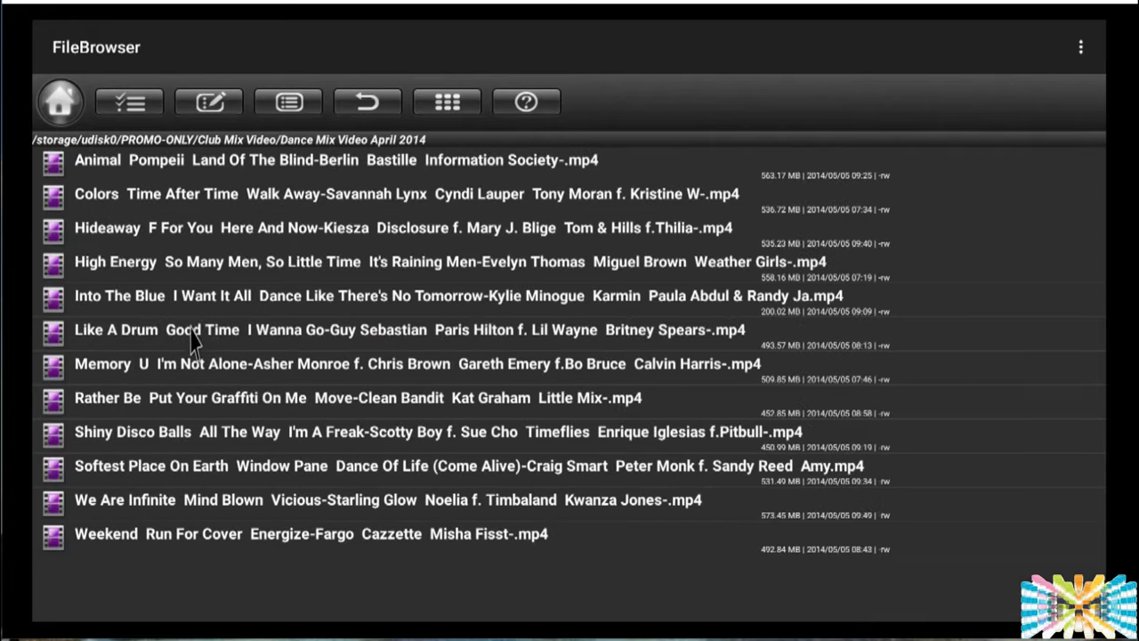
{"action": "left_click", "coordinate": [189, 263]}
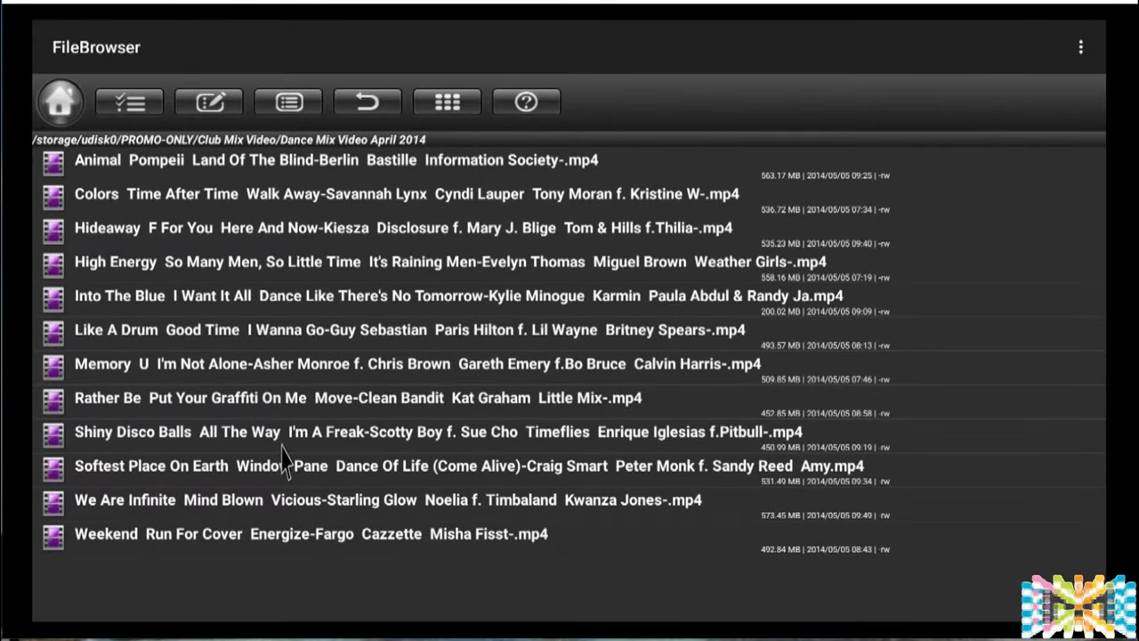
{"action": "left_click", "coordinate": [230, 414]}
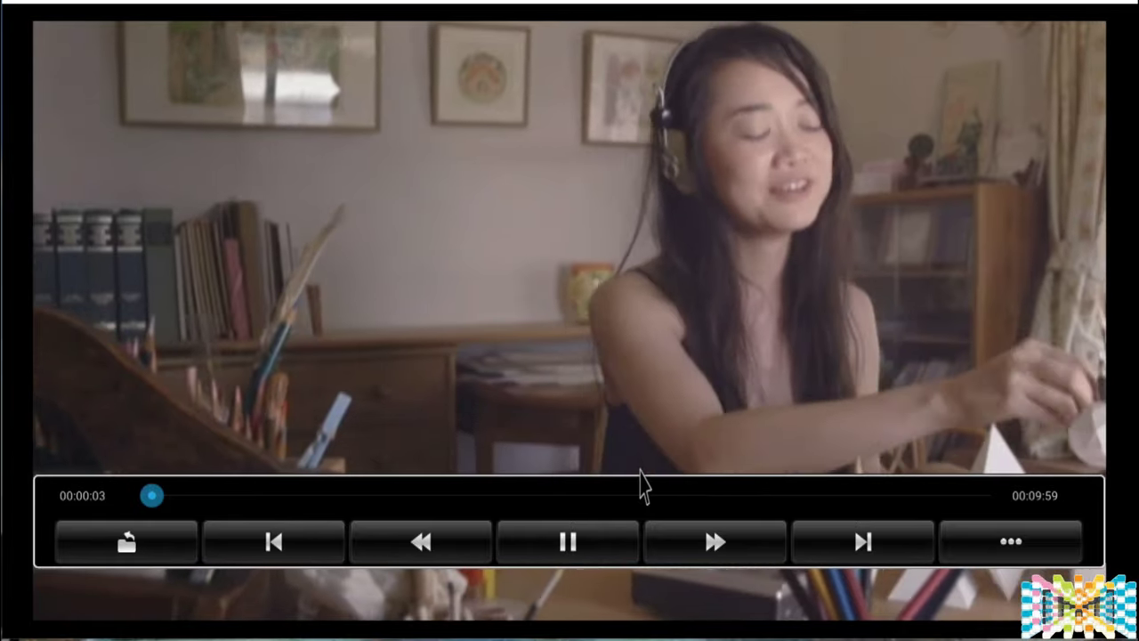
Stop the Rather Be video and back out to the MXQ Plus home screen.
{"action": "key", "text": "Escape"}
{"action": "key", "text": "Escape"}
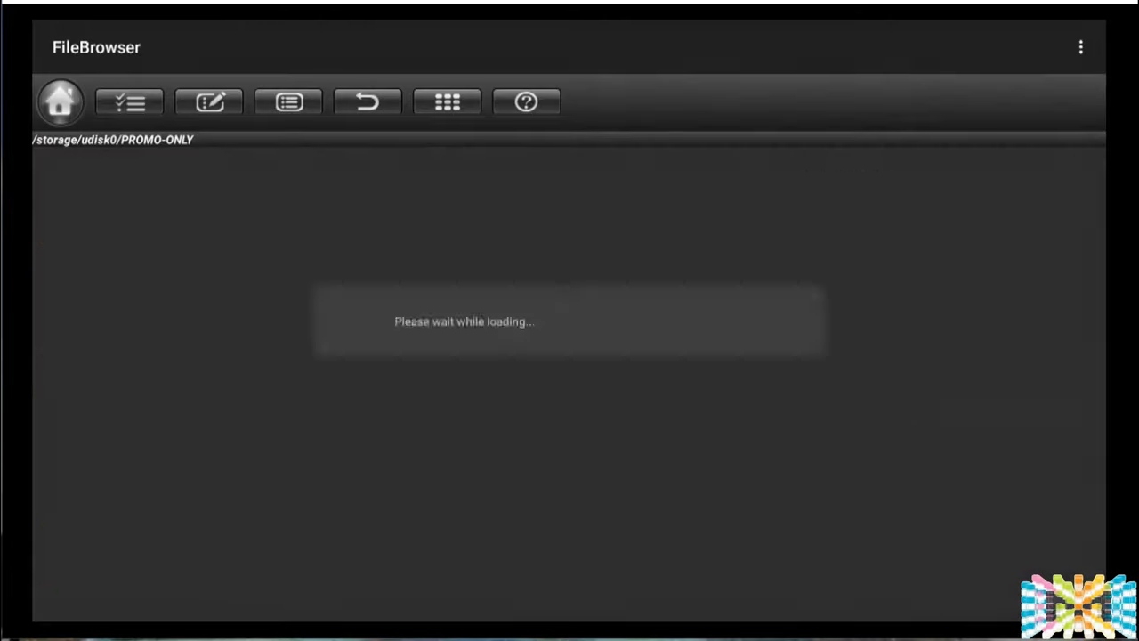
{"action": "key", "text": "Escape"}
{"action": "key", "text": "Escape"}
{"action": "key", "text": "Escape"}
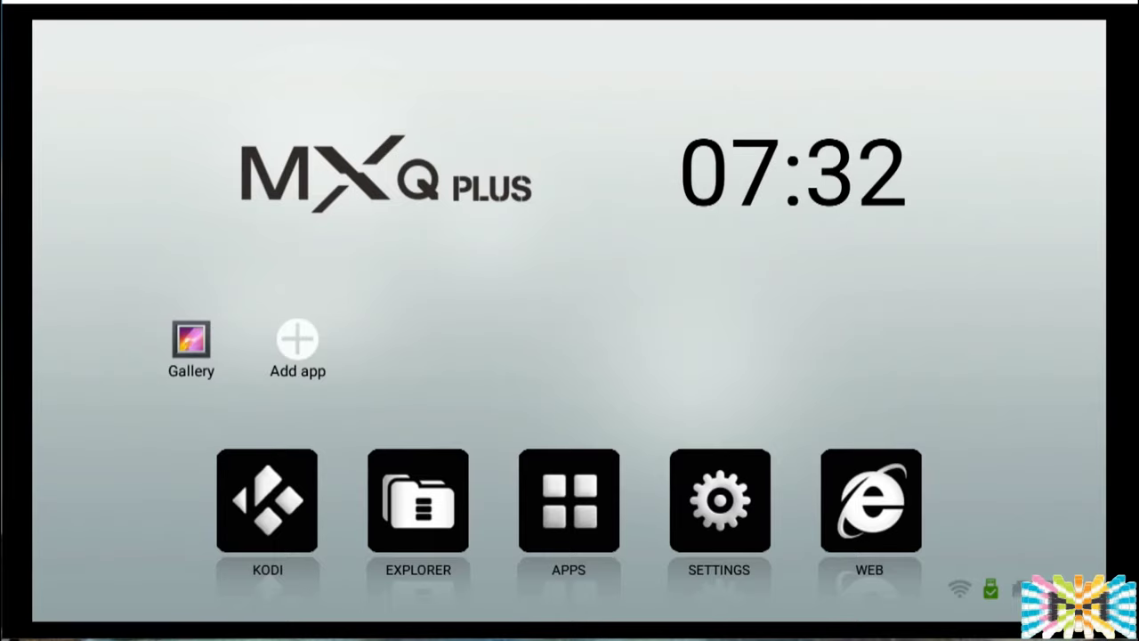
{"action": "left_click", "coordinate": [584, 517]}
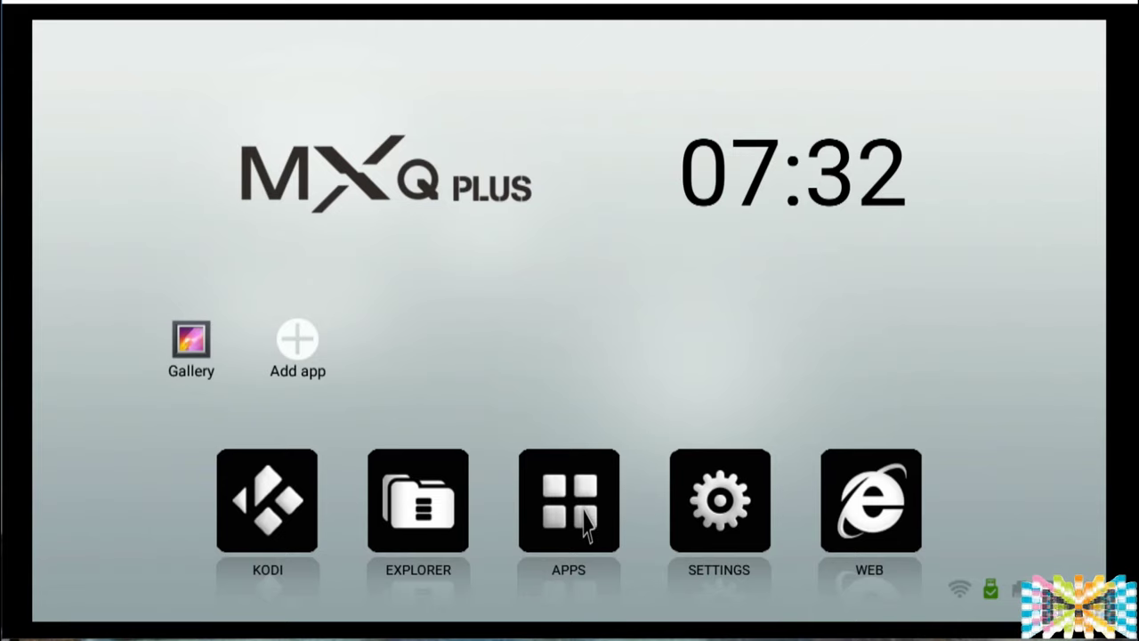
Launch ES File Explorer from APPS and dismiss the USB prompt to see udisk0's capacity.
{"action": "left_click", "coordinate": [584, 517]}
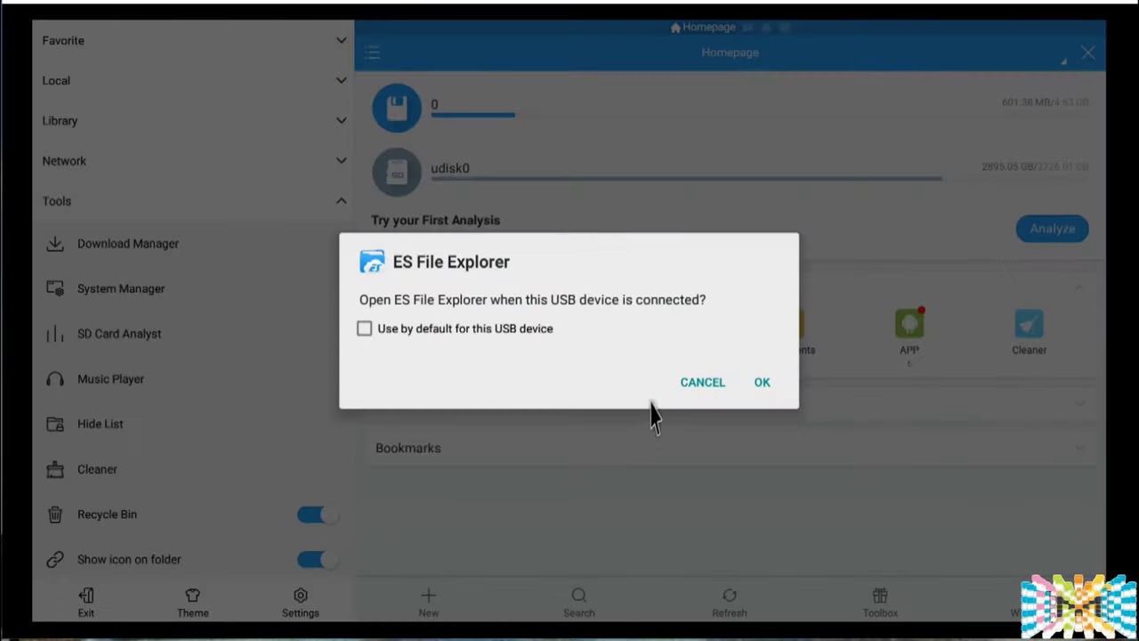
{"action": "left_click", "coordinate": [692, 385]}
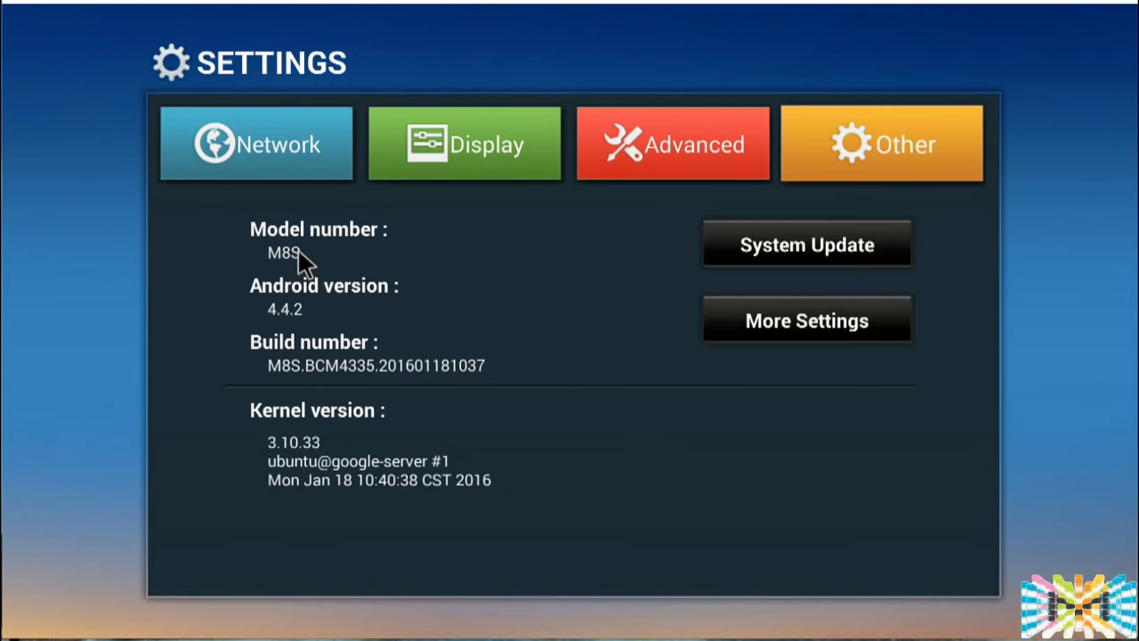
Leave Settings and launch FileBrowser from the Local apps page.
{"action": "key", "text": "Escape"}
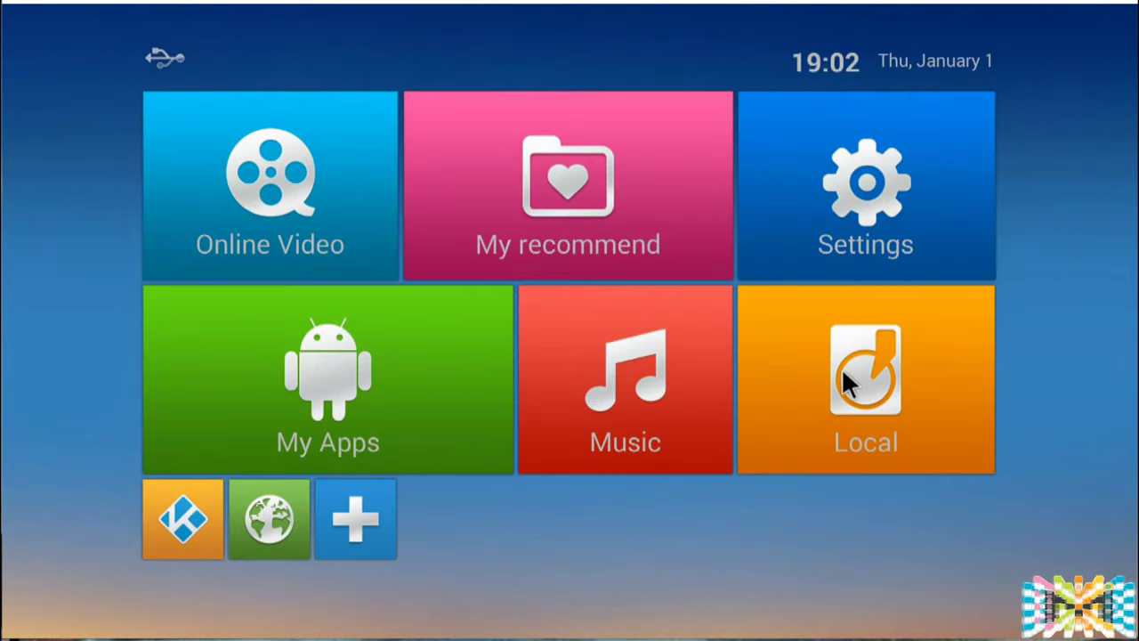
{"action": "left_click", "coordinate": [845, 381]}
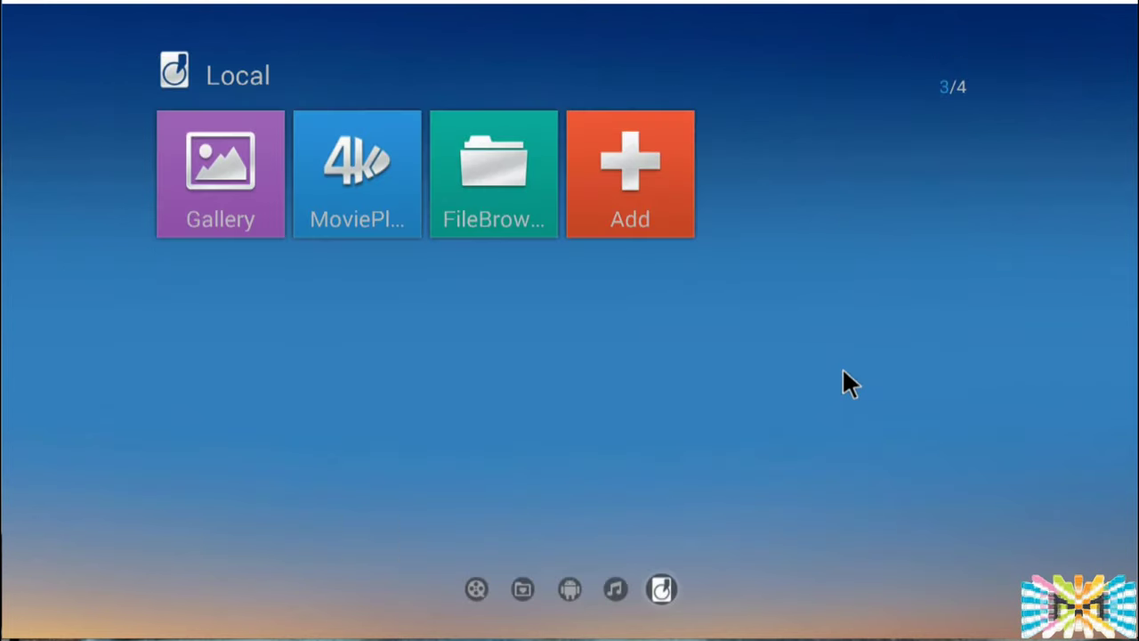
{"action": "left_click", "coordinate": [528, 200]}
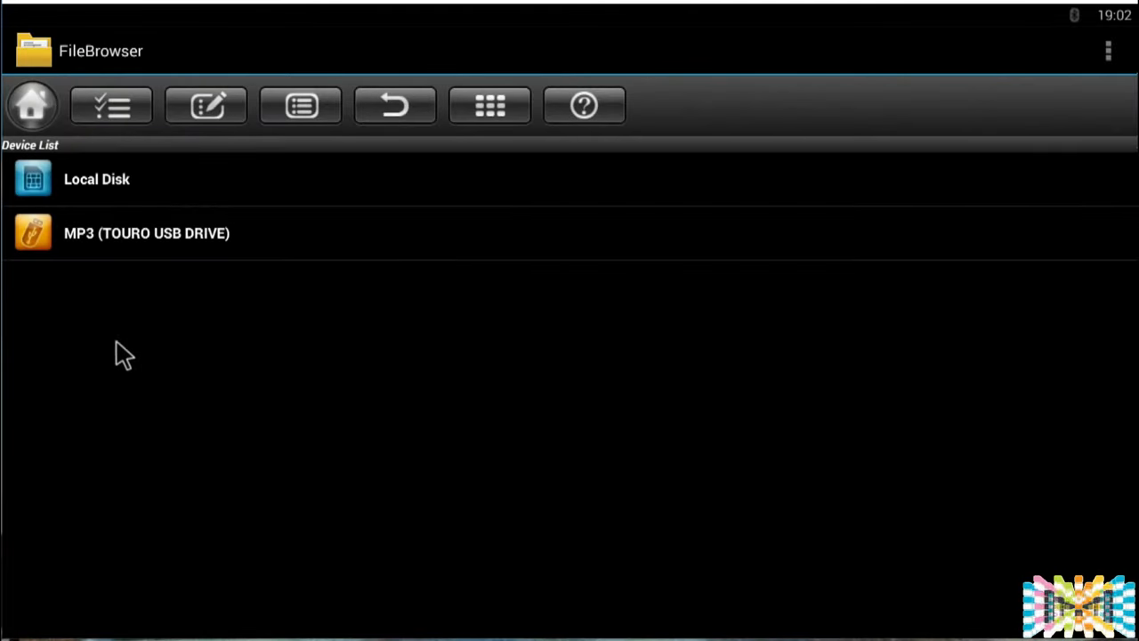
Browse the USB drive to PROMO-ONLY > Alternative Video > Alternative Video April 2014.
{"action": "left_click", "coordinate": [135, 236]}
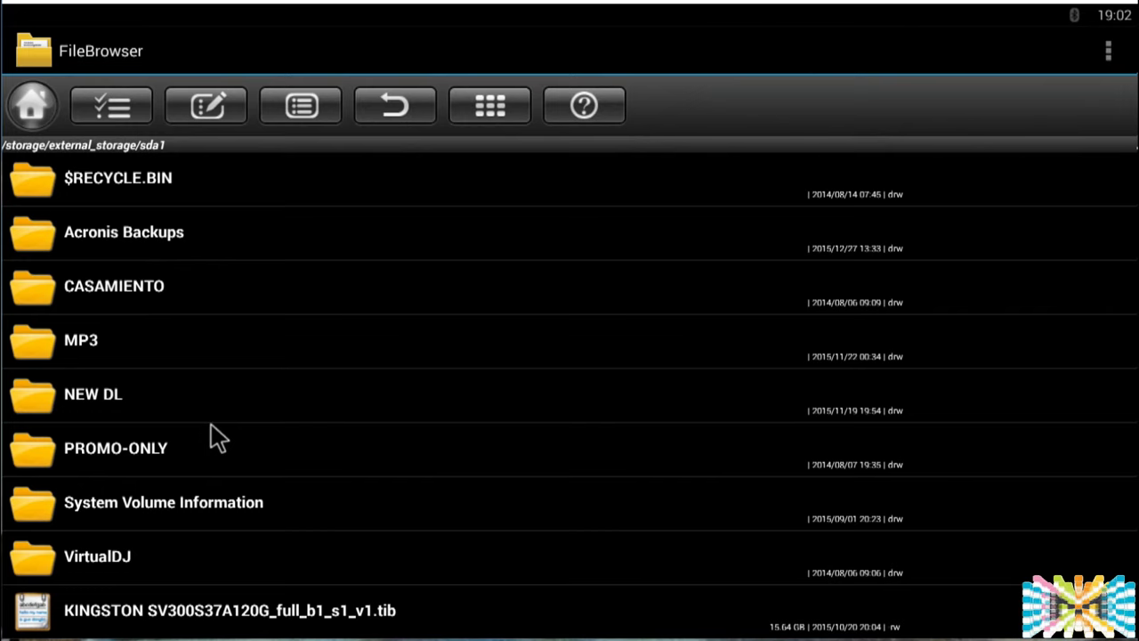
{"action": "left_click", "coordinate": [140, 452]}
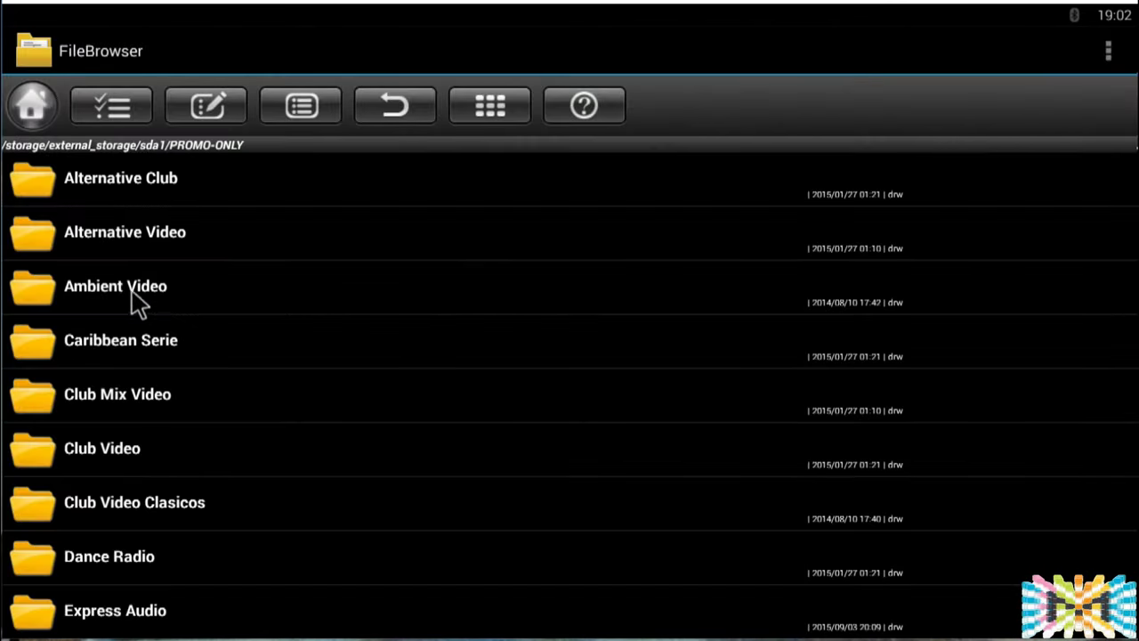
{"action": "left_click", "coordinate": [143, 236]}
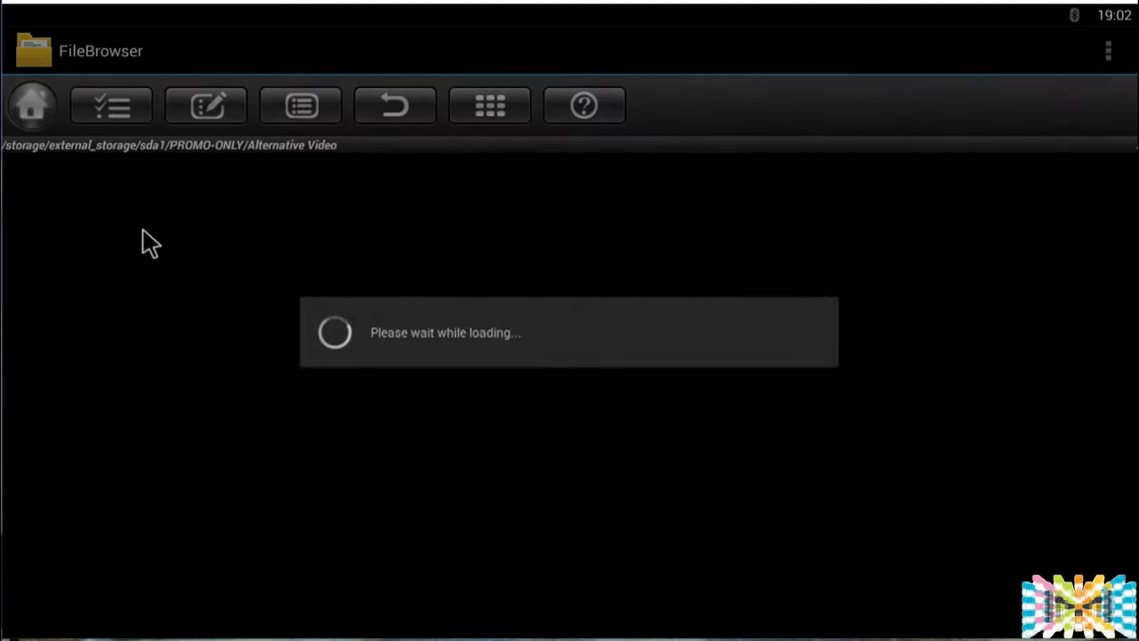
{"action": "left_click", "coordinate": [129, 297]}
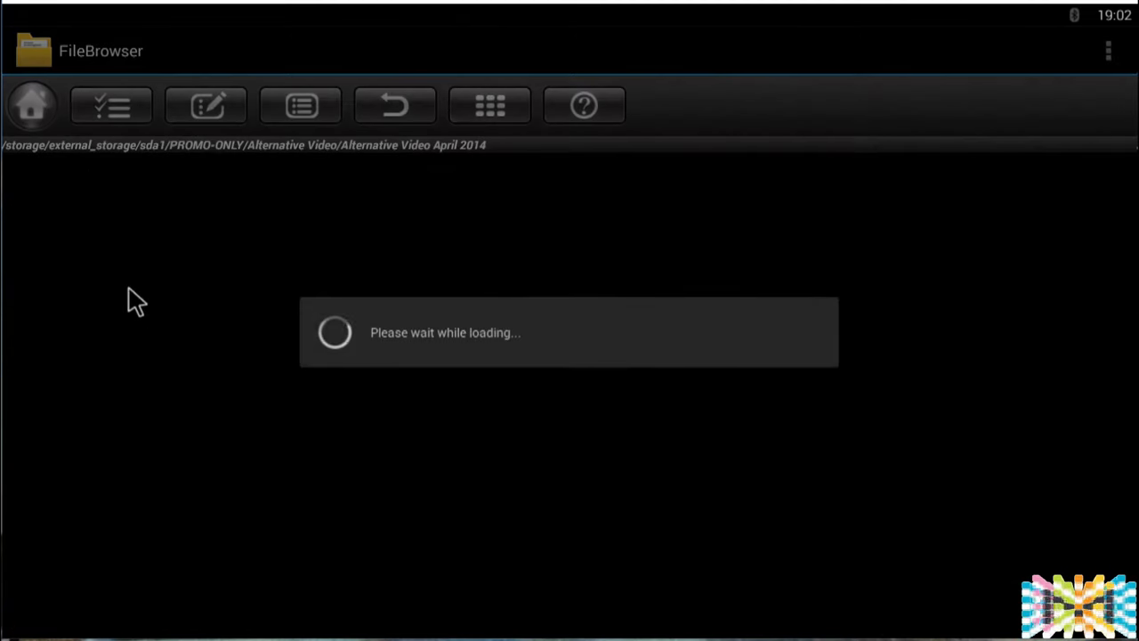
Play the Cannibal-Silversun Pickups clip in Video player, then back out.
{"action": "left_click", "coordinate": [129, 290]}
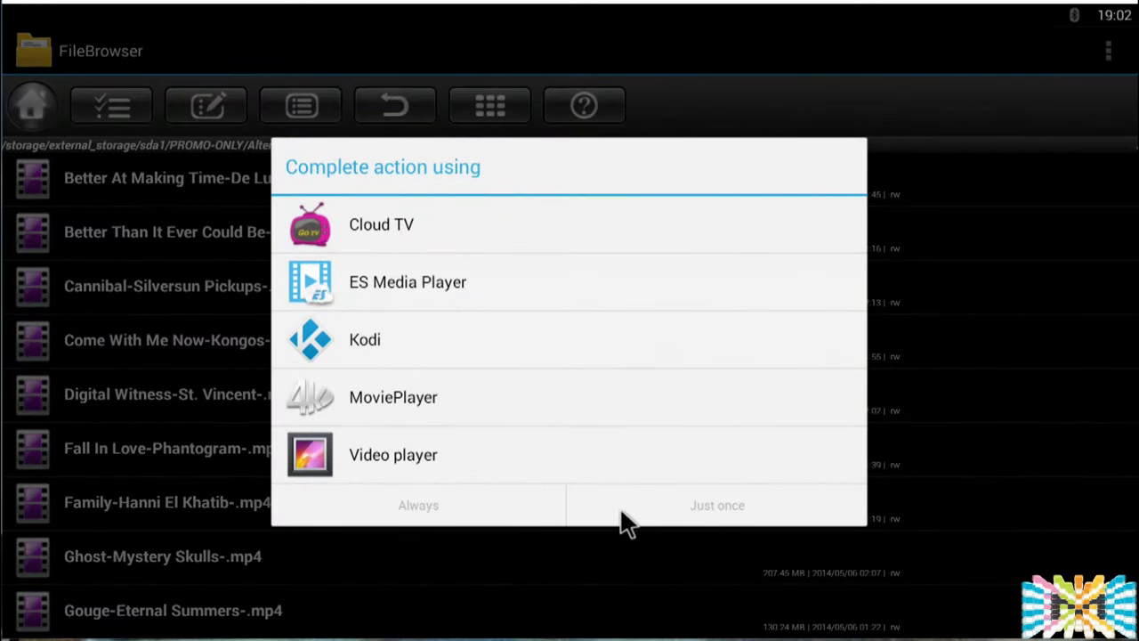
{"action": "left_click", "coordinate": [401, 463]}
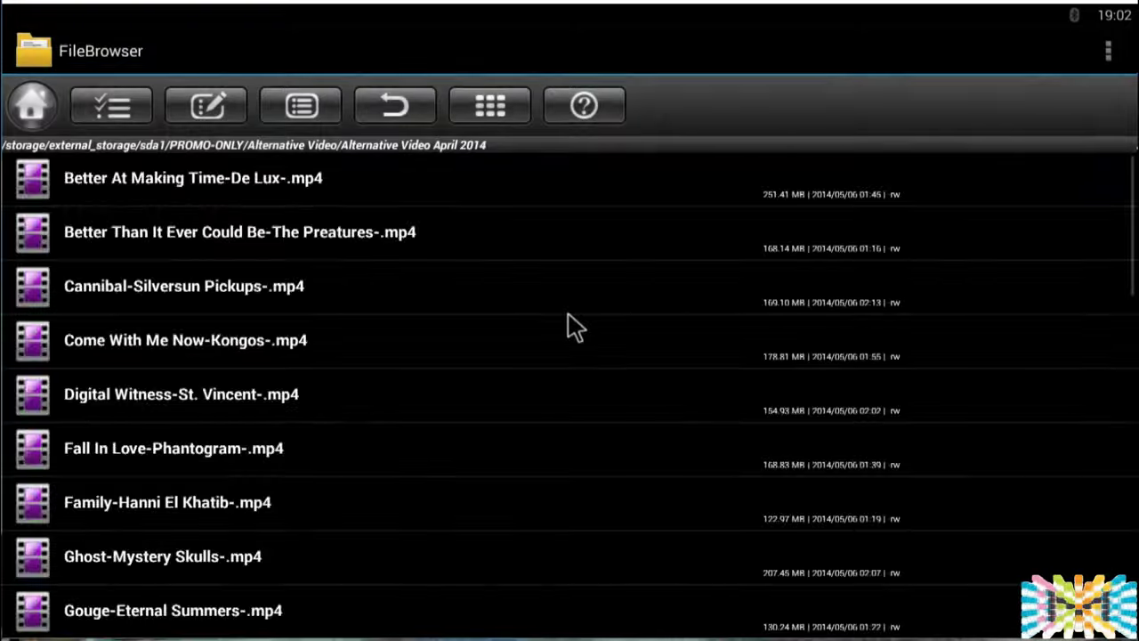
{"action": "key", "text": "Escape"}
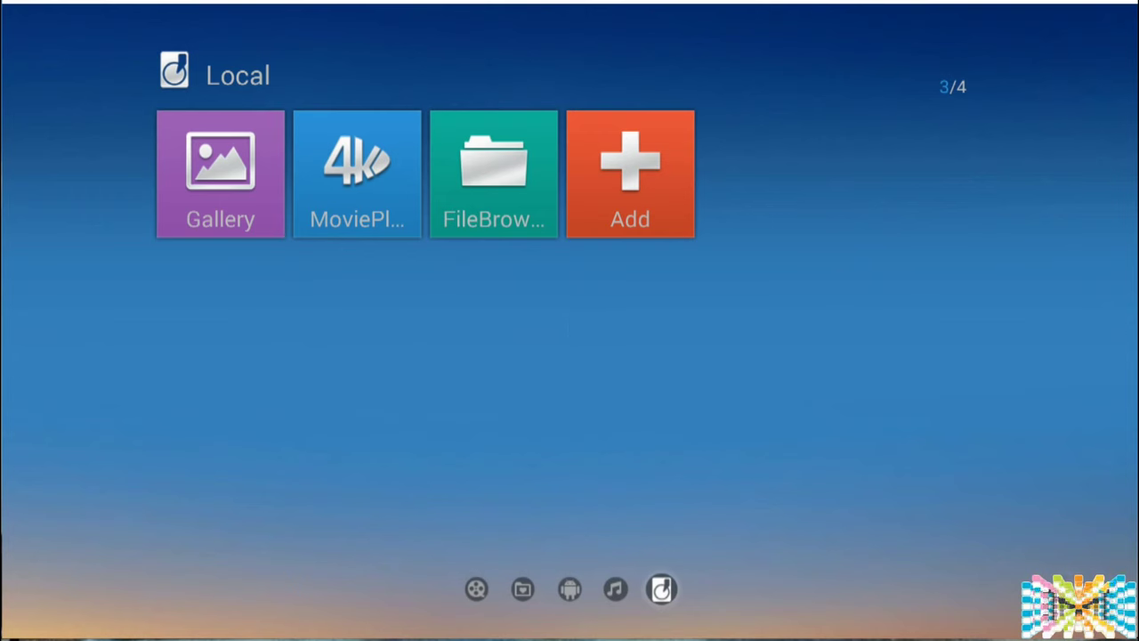
Back out of the Local page to the launcher's home tiles.
{"action": "key", "text": "Escape"}
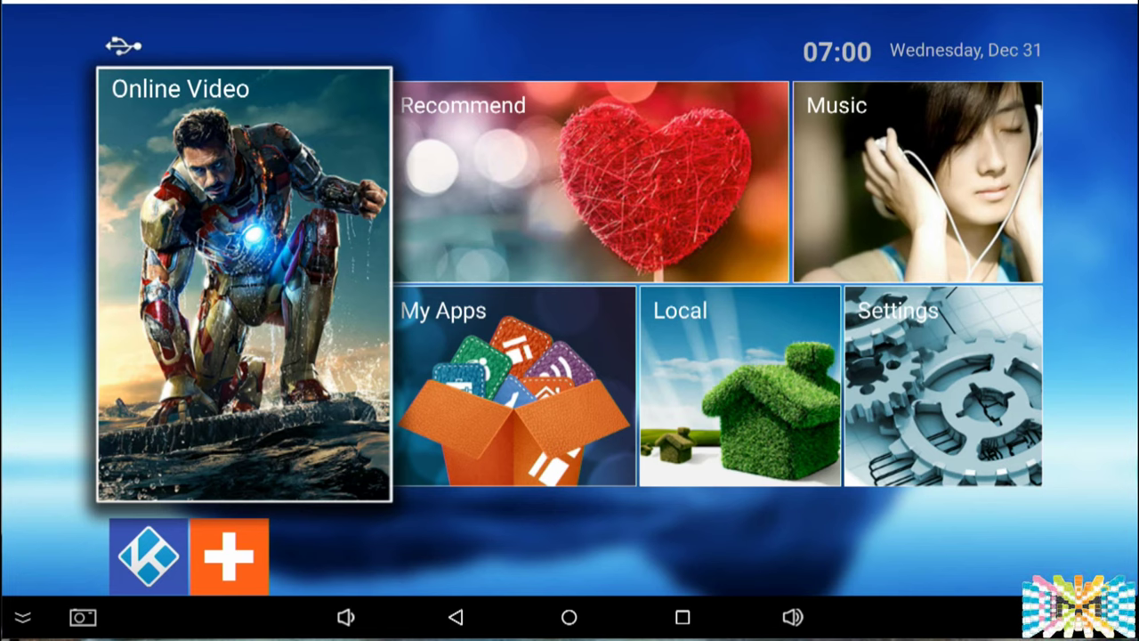
{"action": "left_click", "coordinate": [872, 332]}
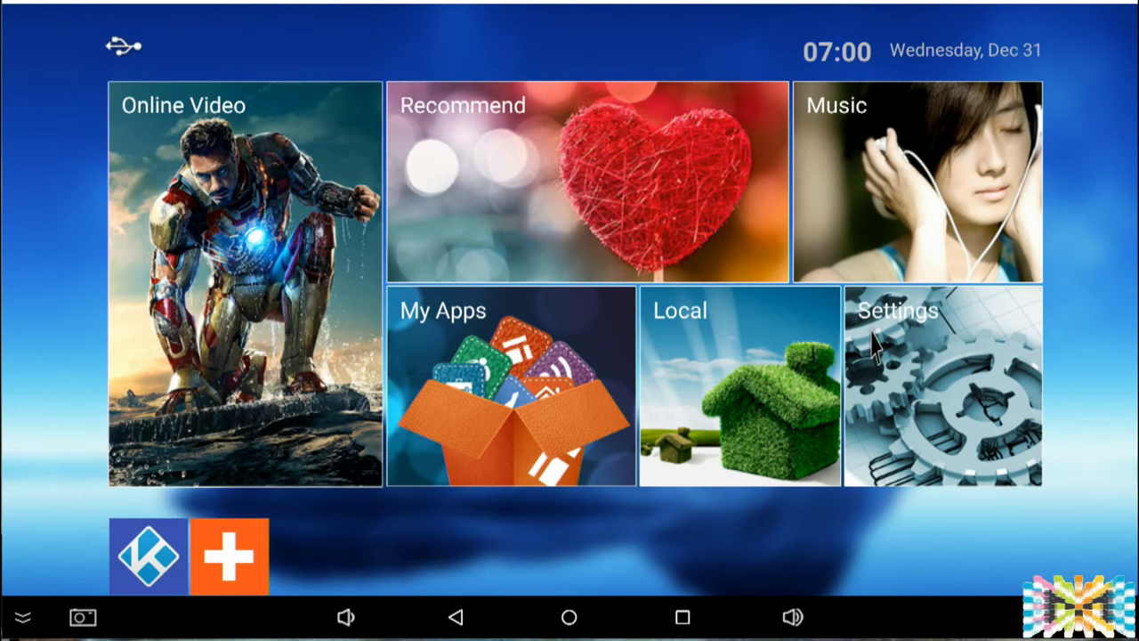
{"action": "left_click", "coordinate": [872, 342]}
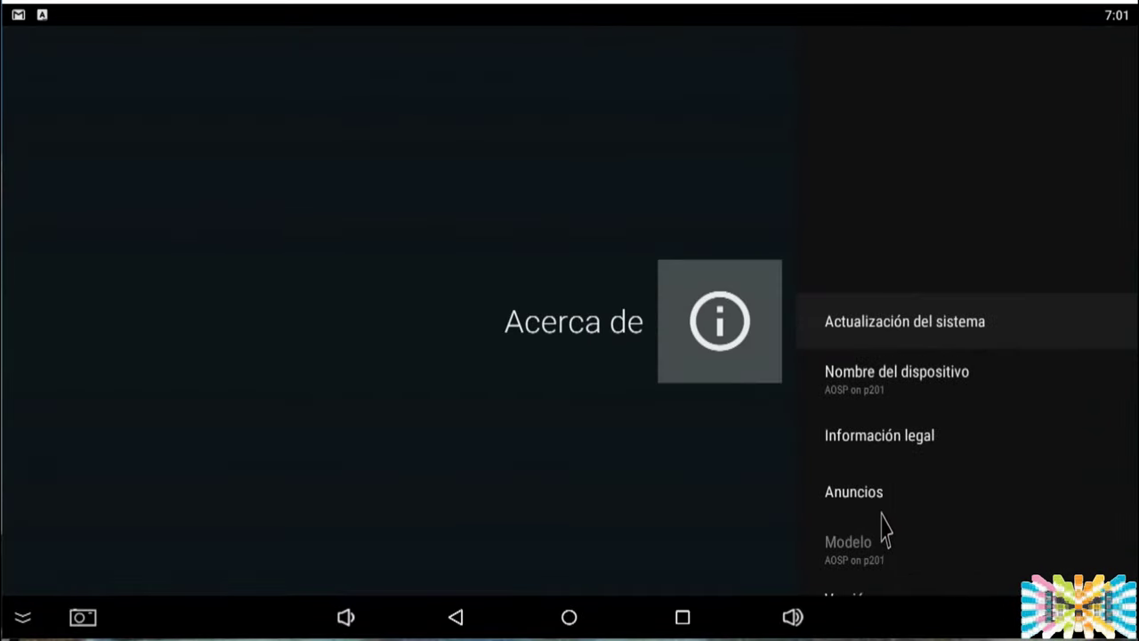
{"action": "scroll", "coordinate": [892, 423], "scroll_direction": "down", "scroll_amount": 1}
{"action": "scroll", "coordinate": [892, 433], "scroll_direction": "down", "scroll_amount": 2}
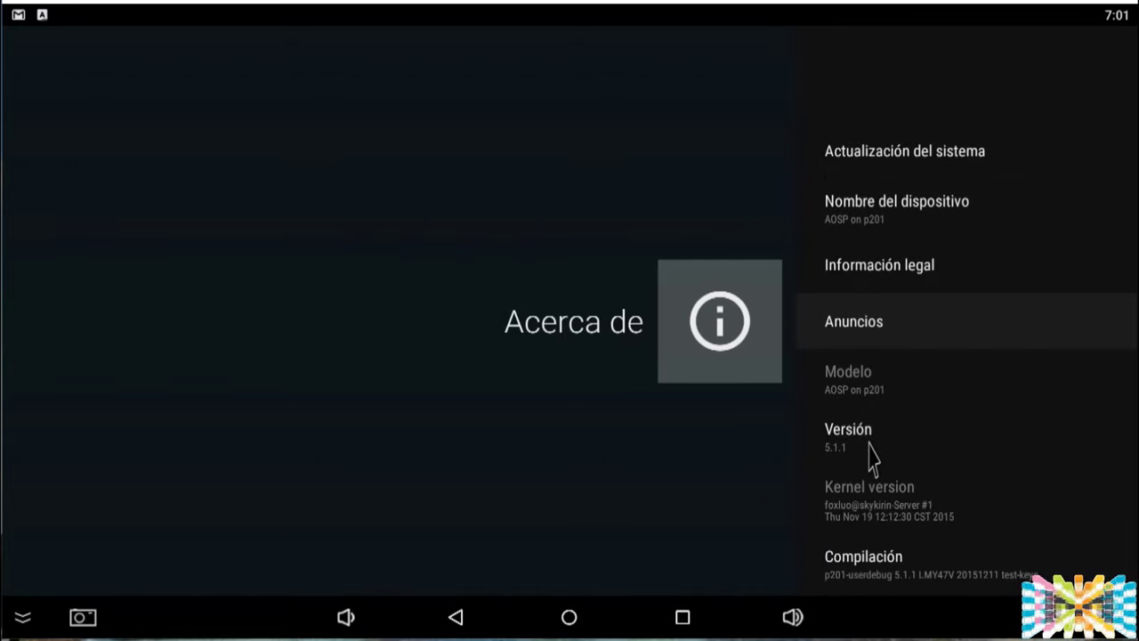
{"action": "scroll", "coordinate": [865, 480], "scroll_direction": "down", "scroll_amount": 1}
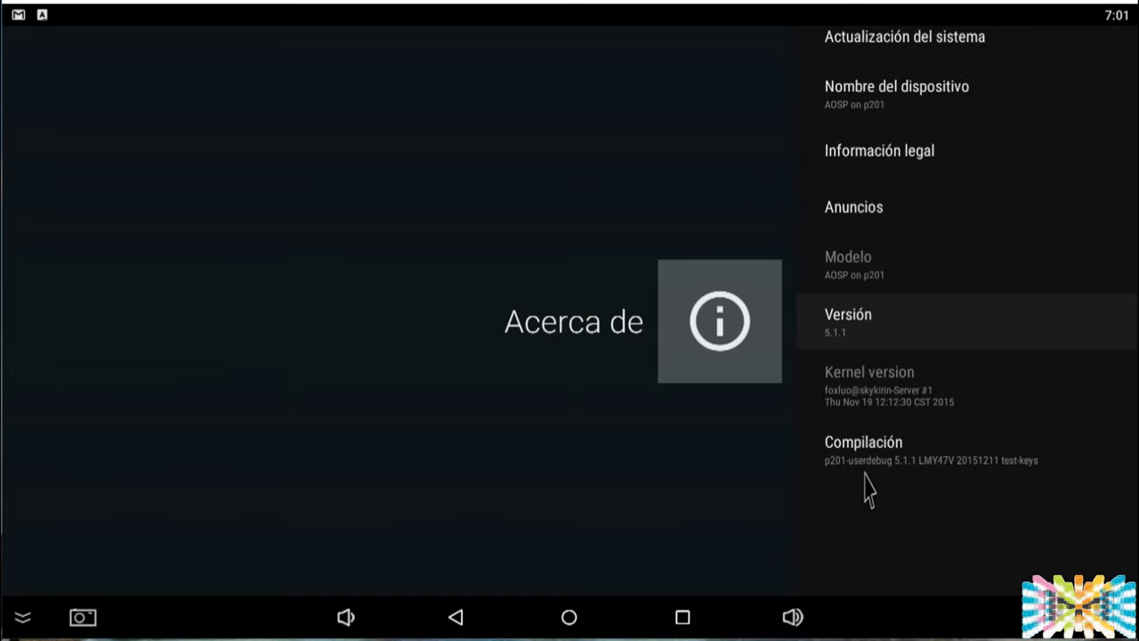
{"action": "scroll", "coordinate": [865, 485], "scroll_direction": "up", "scroll_amount": 1}
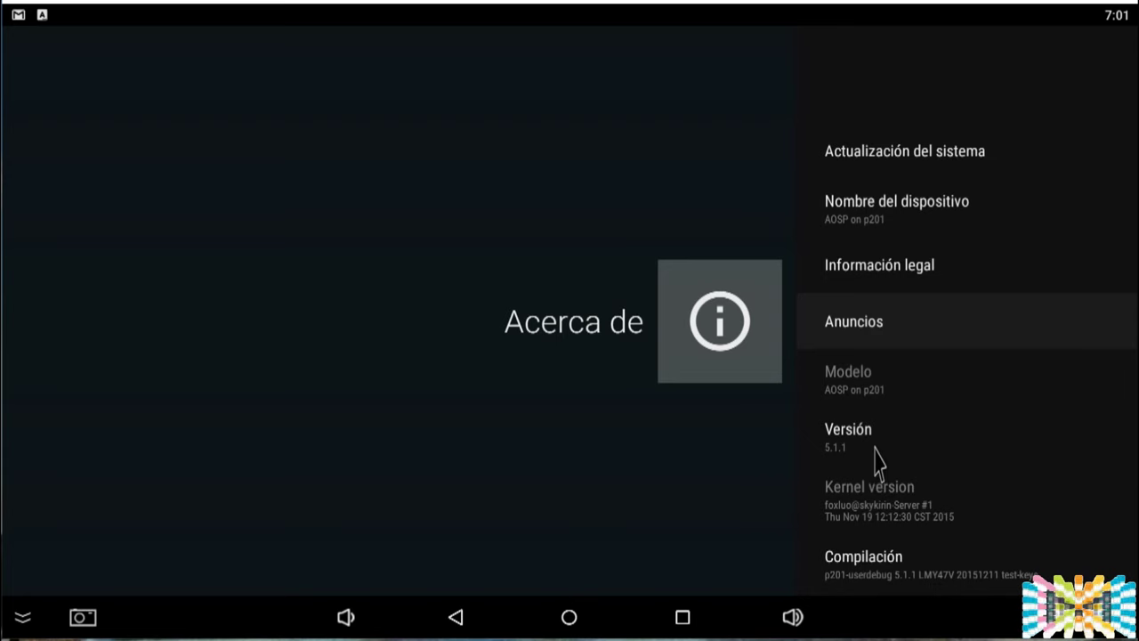
{"action": "right_click", "coordinate": [875, 458]}
{"action": "right_click", "coordinate": [877, 462]}
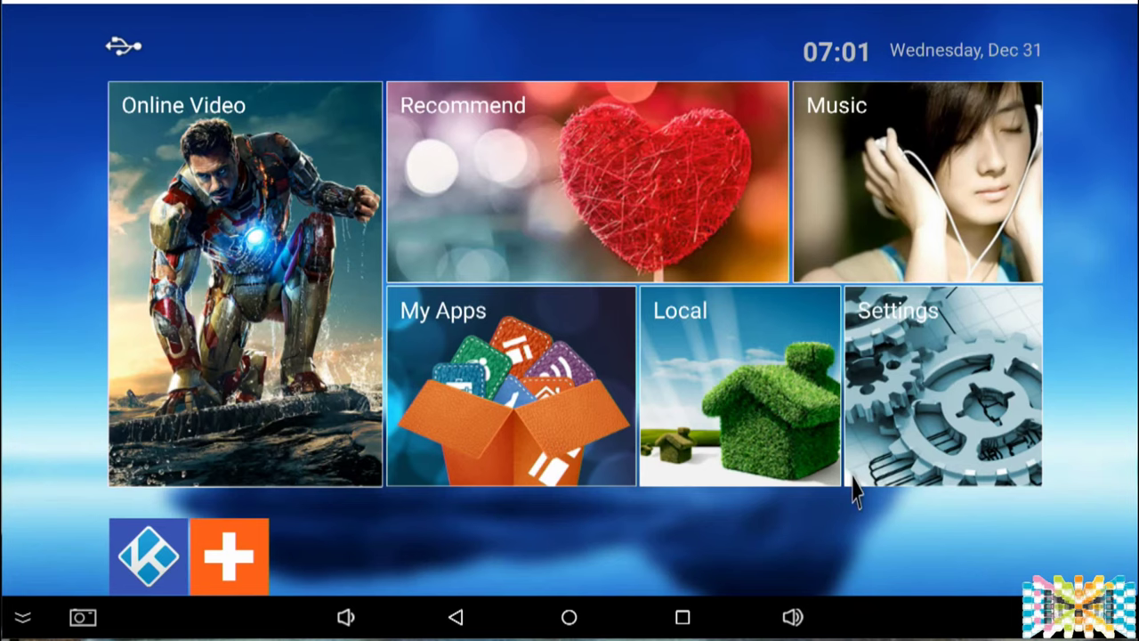
Launch FileBrowser from Local and open the USB drive's PROMO-ONLY folder.
{"action": "left_click", "coordinate": [792, 449]}
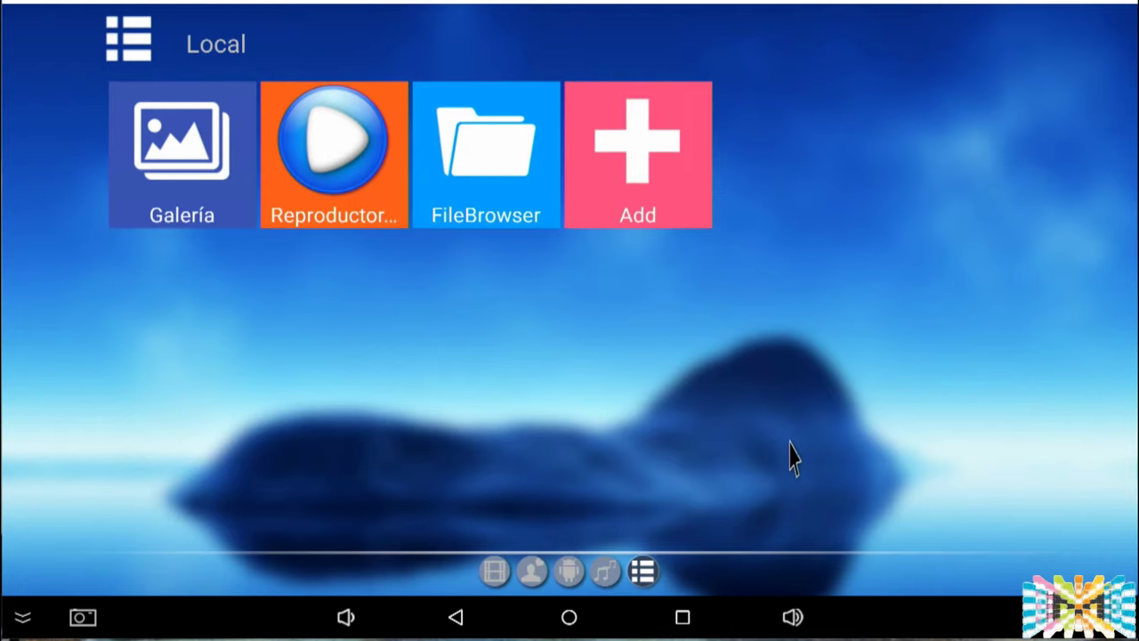
{"action": "left_click", "coordinate": [515, 211]}
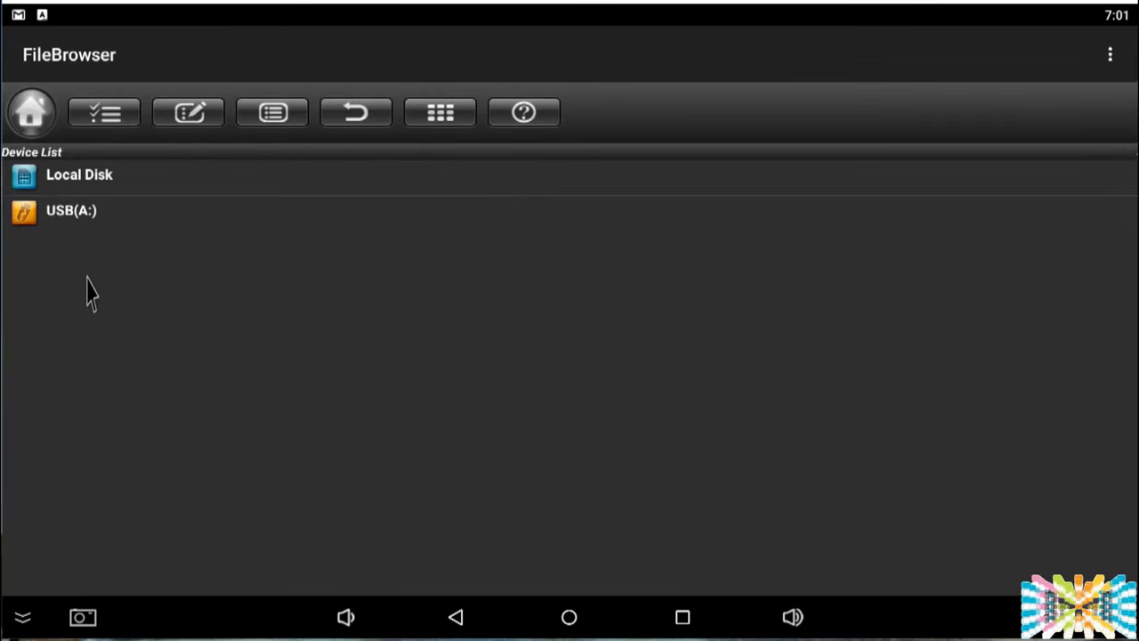
{"action": "left_click", "coordinate": [51, 216]}
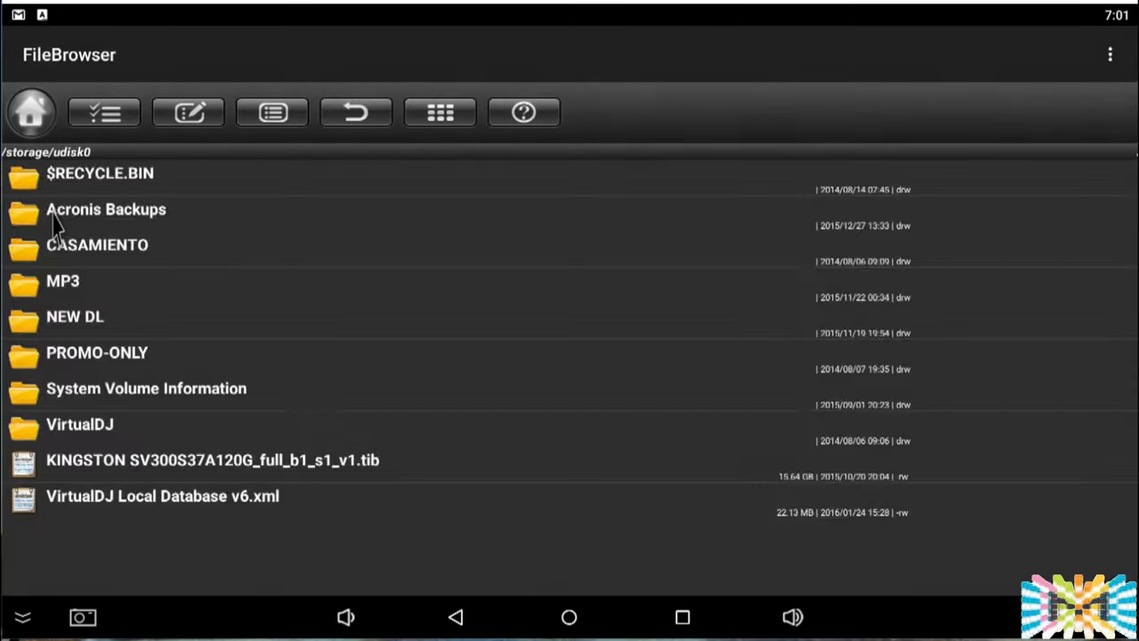
{"action": "left_click", "coordinate": [61, 355]}
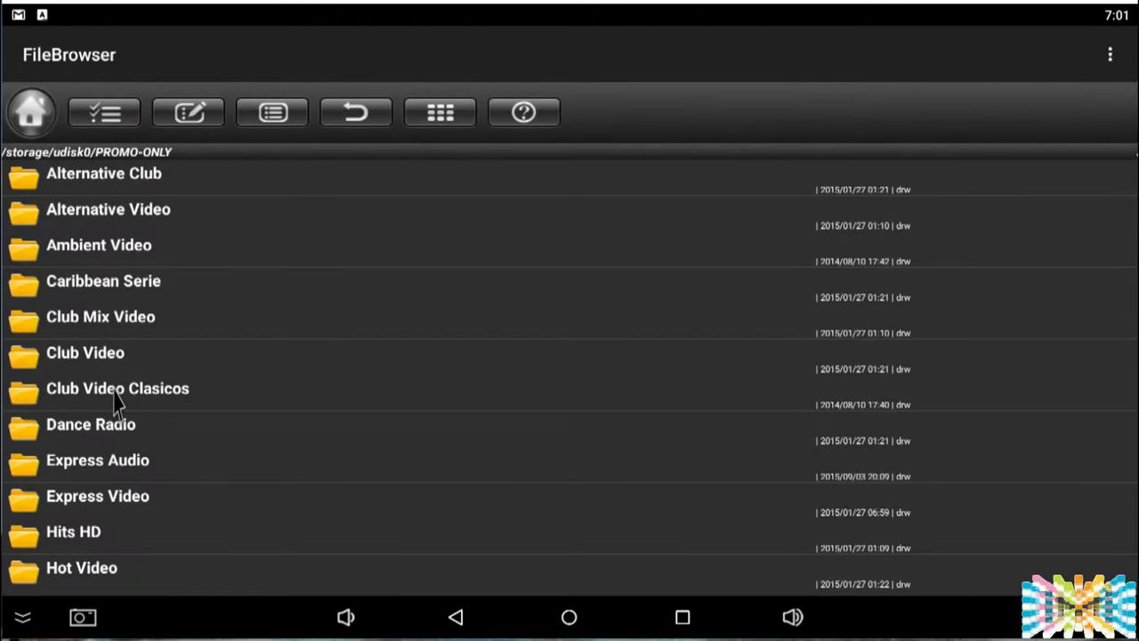
Play the Bassline clip from Club Video > Club Video August 2014, then go back up.
{"action": "left_click", "coordinate": [111, 360]}
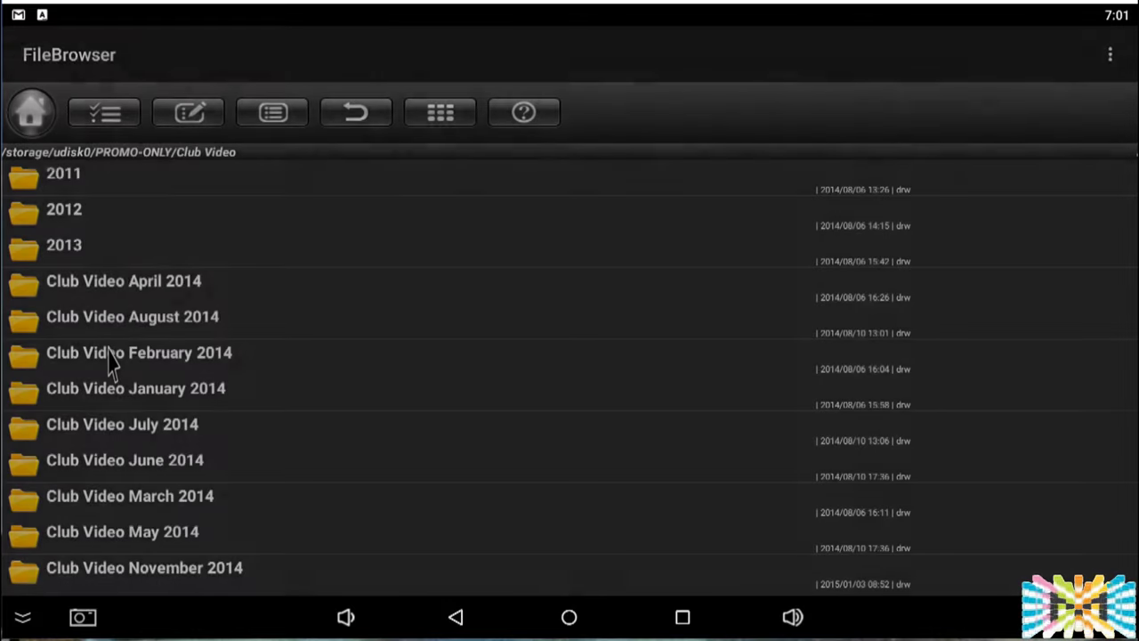
{"action": "left_click", "coordinate": [115, 329]}
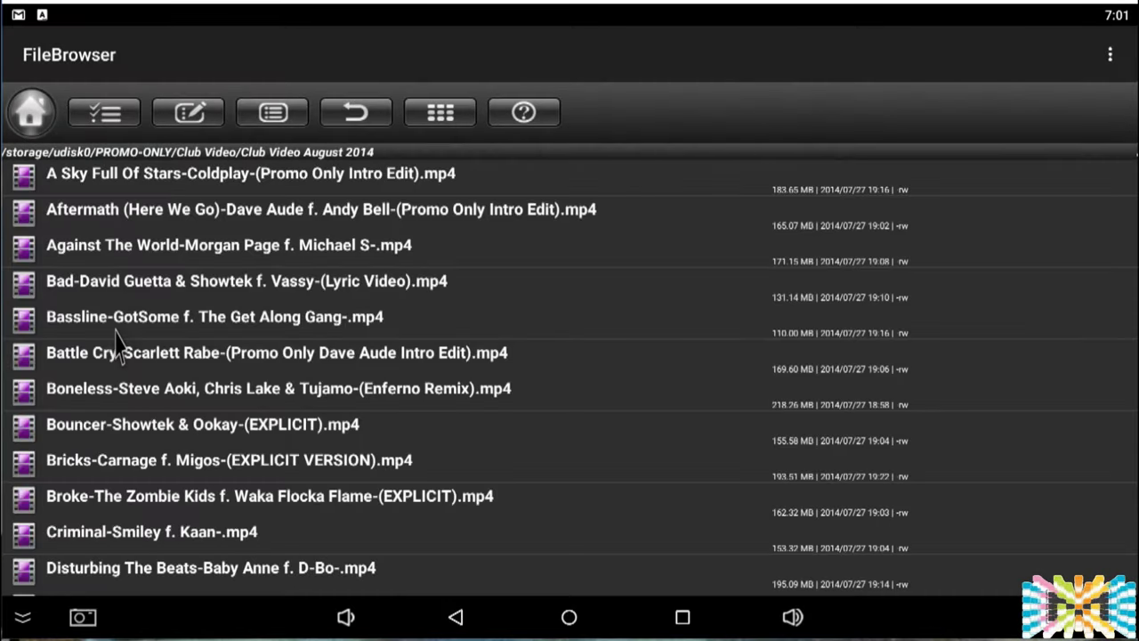
{"action": "left_click", "coordinate": [115, 327]}
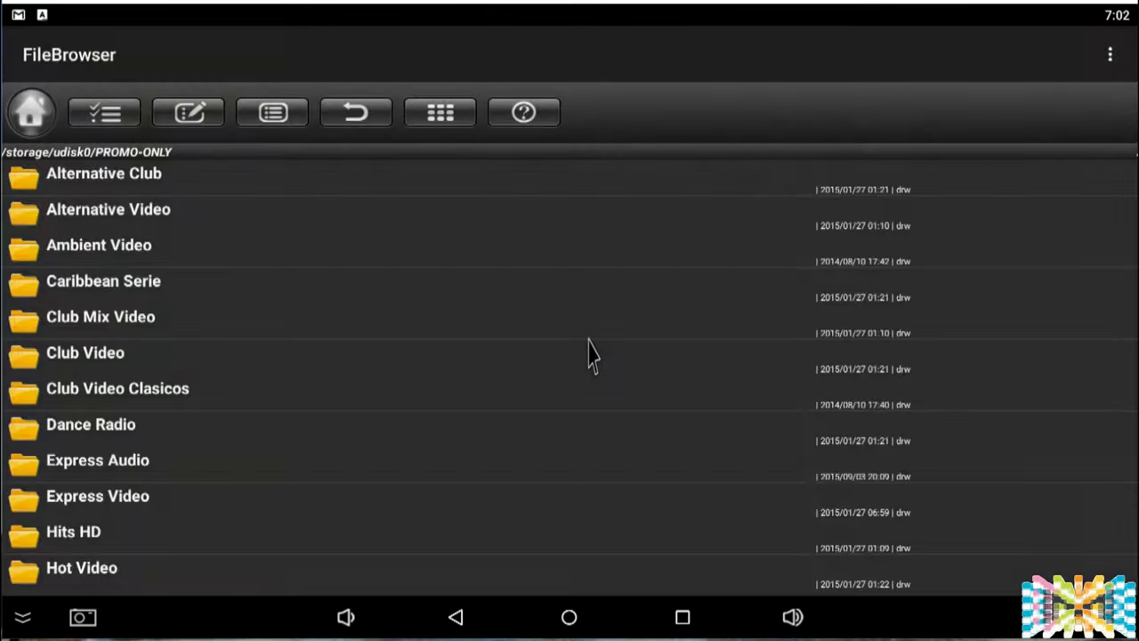
{"action": "right_click", "coordinate": [588, 342]}
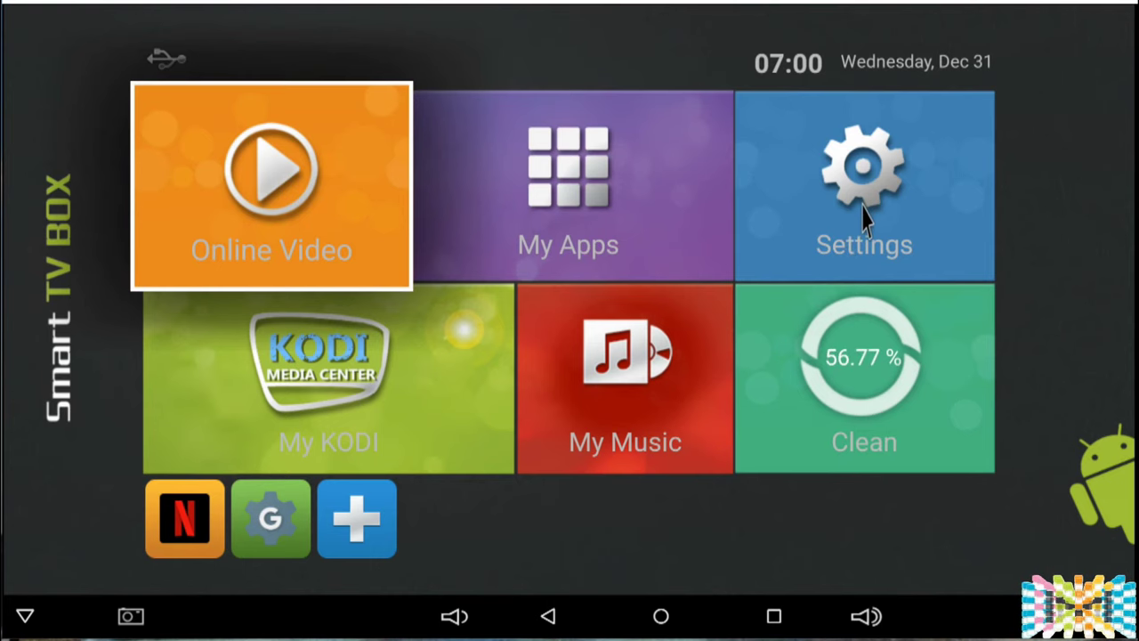
{"action": "left_click", "coordinate": [863, 218]}
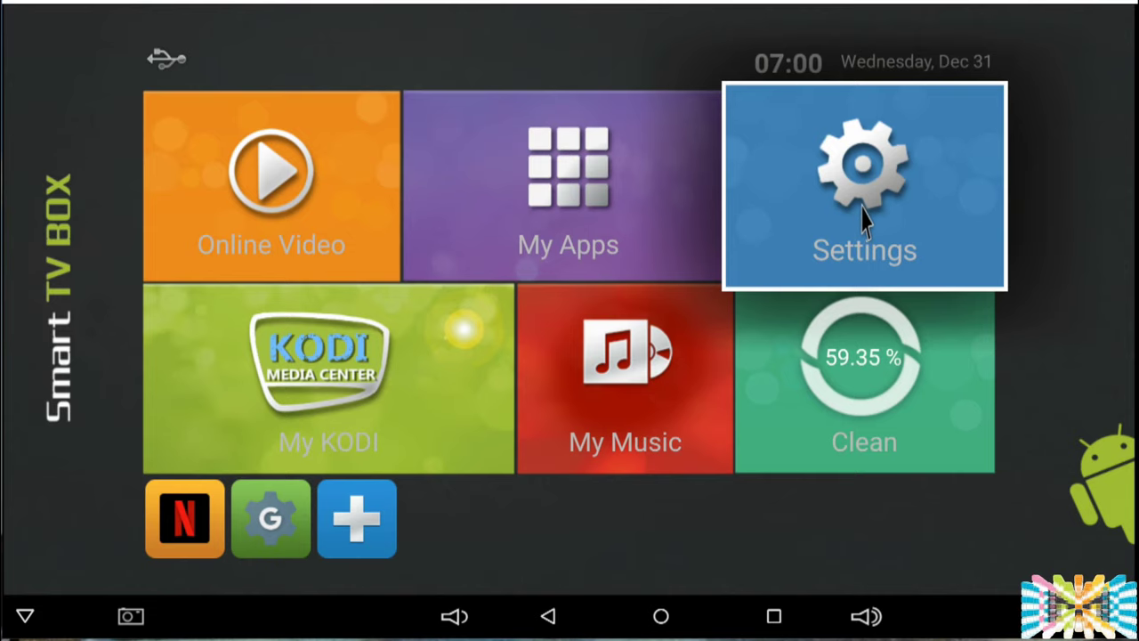
{"action": "left_click", "coordinate": [861, 210]}
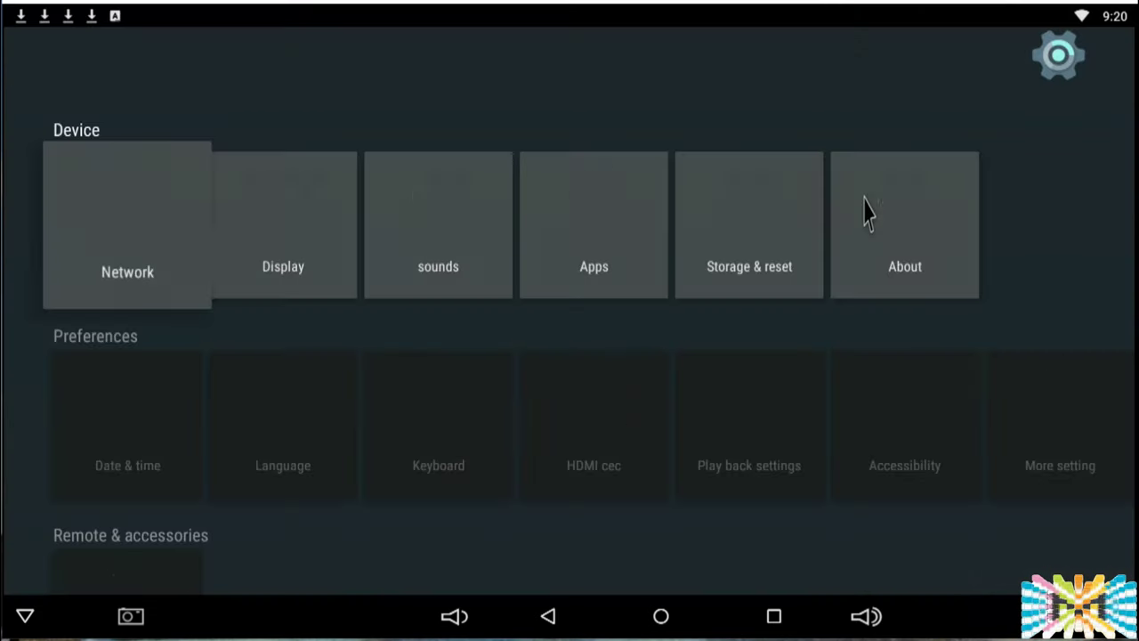
{"action": "left_click", "coordinate": [885, 229]}
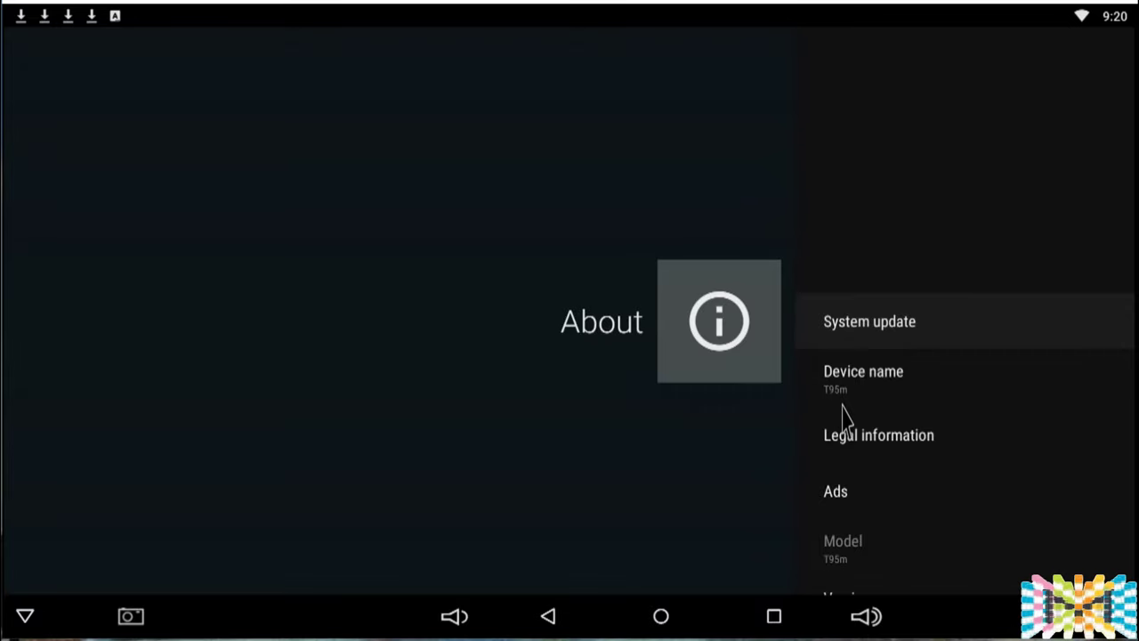
{"action": "scroll", "coordinate": [841, 451], "scroll_direction": "down", "scroll_amount": 4}
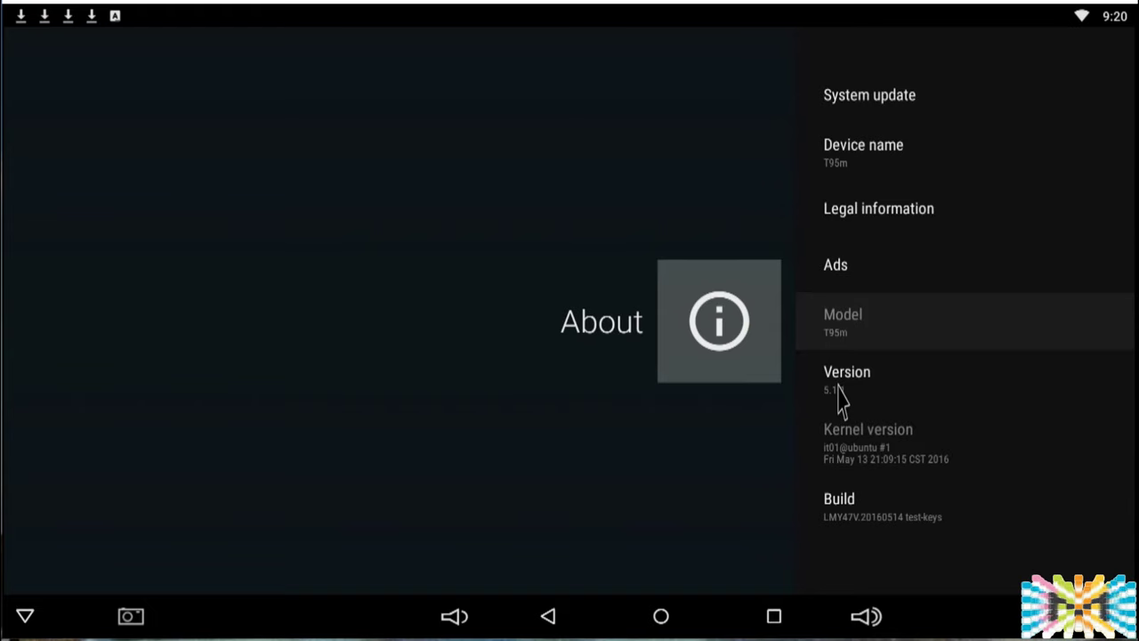
{"action": "right_click", "coordinate": [762, 414]}
{"action": "right_click", "coordinate": [648, 445]}
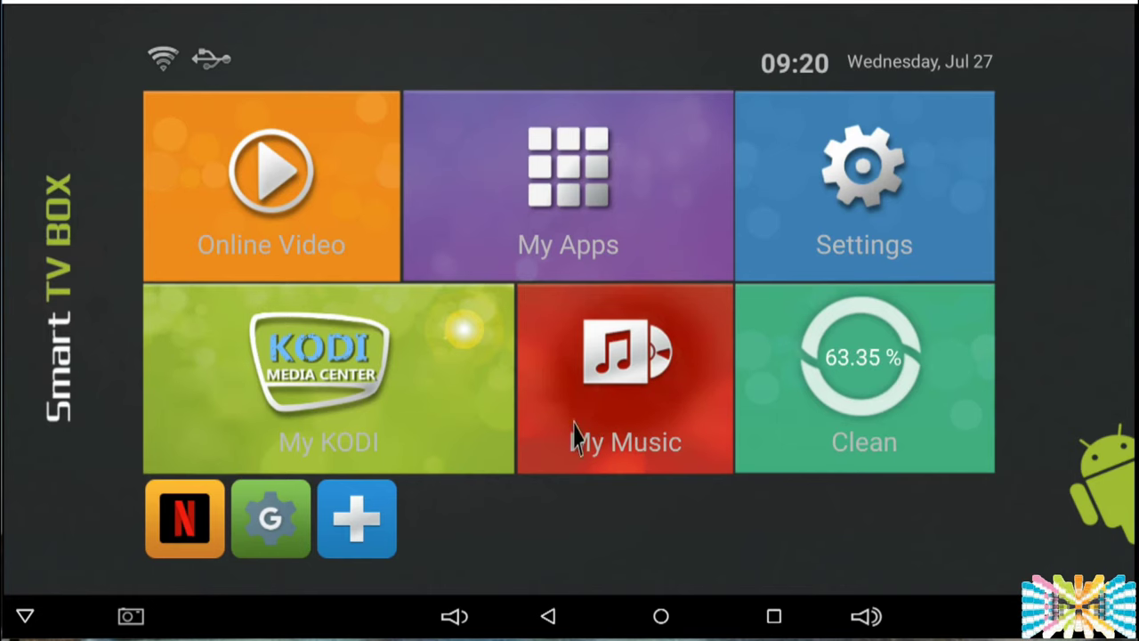
From My Apps, browse to PROMO-ONLY > Club Video > Club Video January 2014 and pick Dance Our Tears Away.
{"action": "left_click", "coordinate": [598, 249]}
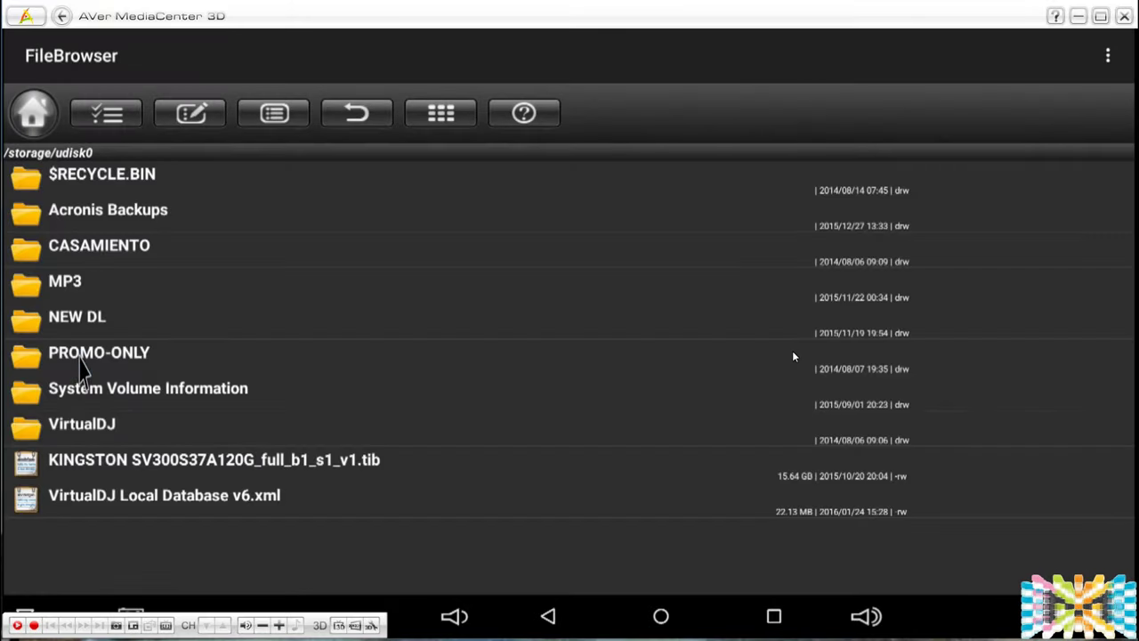
{"action": "left_click", "coordinate": [80, 360]}
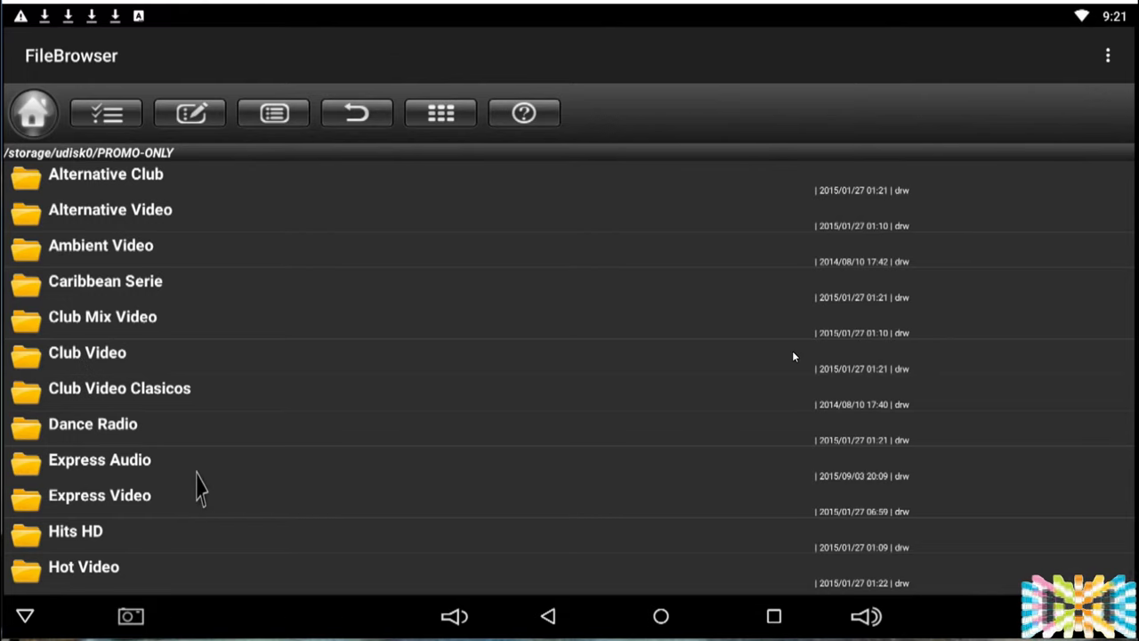
{"action": "left_click", "coordinate": [125, 360]}
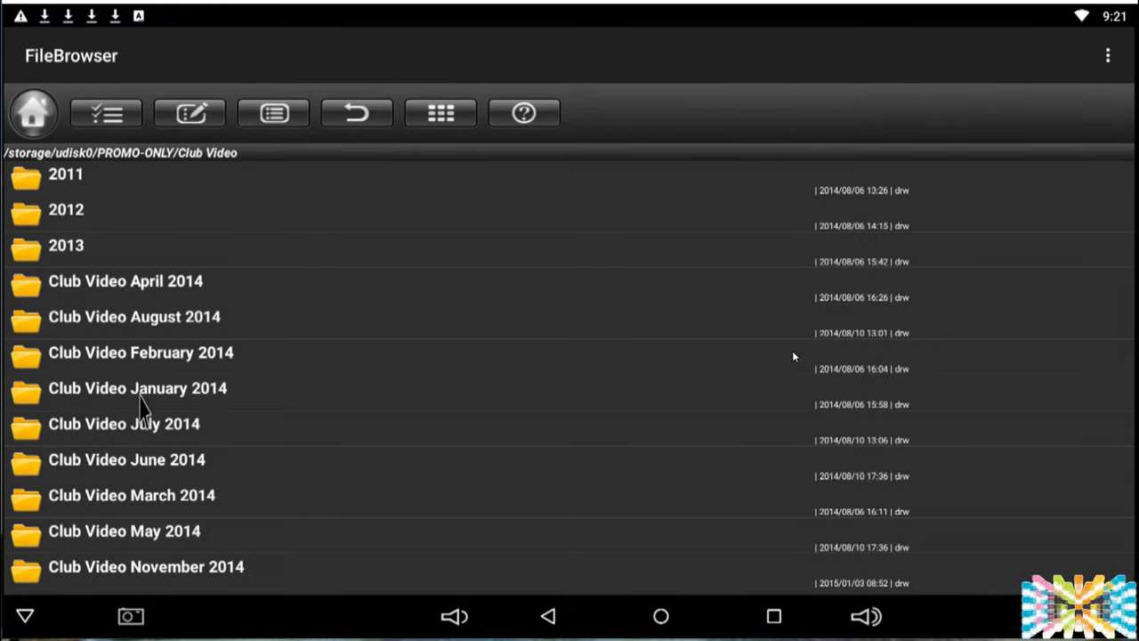
{"action": "left_click", "coordinate": [139, 397]}
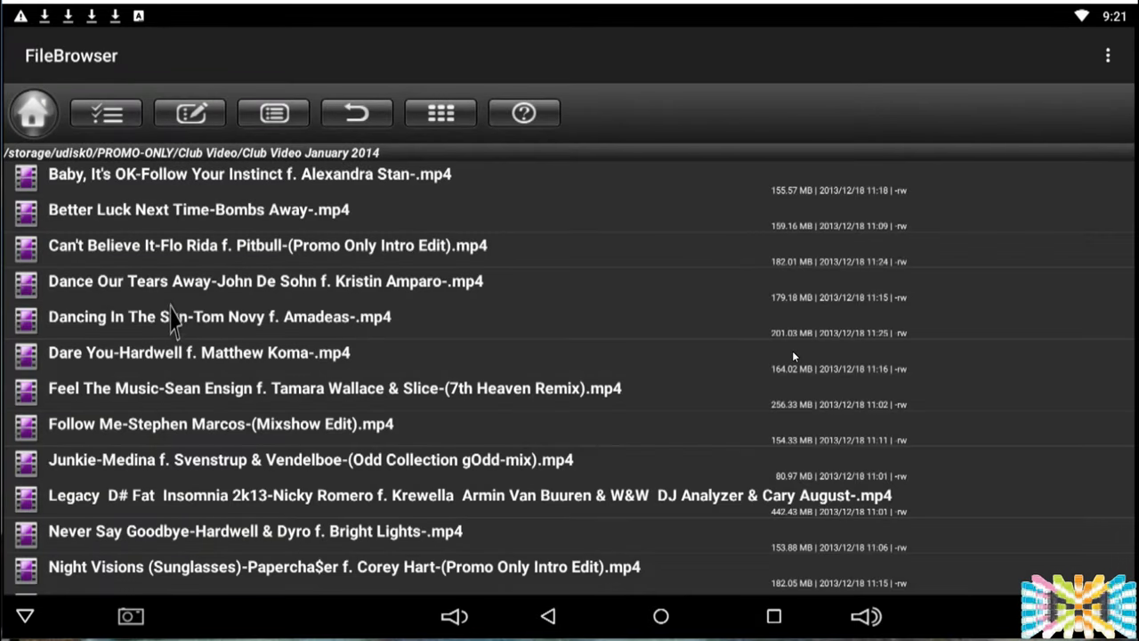
{"action": "left_click", "coordinate": [180, 289]}
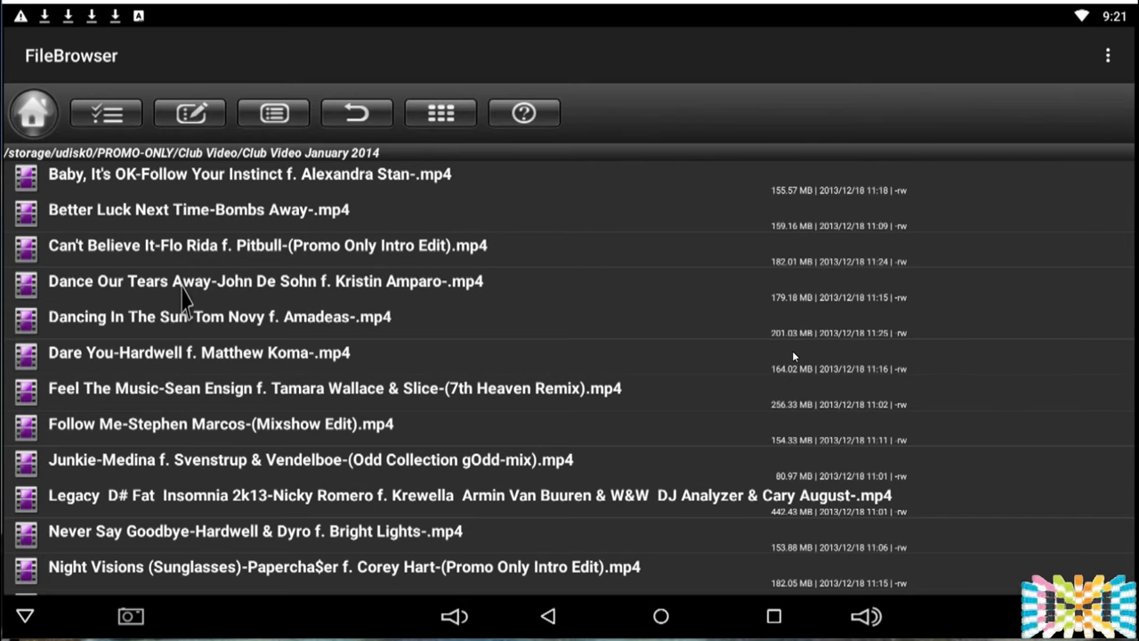
{"action": "left_click", "coordinate": [180, 292]}
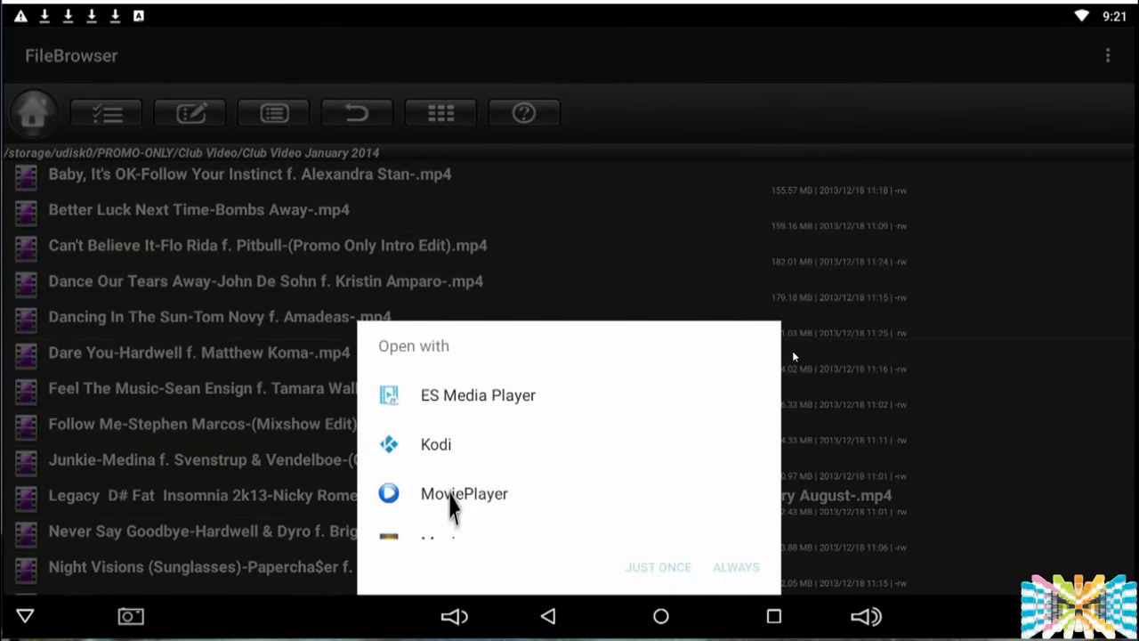
Choose MoviePlayer in the Open with dialog for Dance Our Tears Away.
{"action": "left_click", "coordinate": [451, 498]}
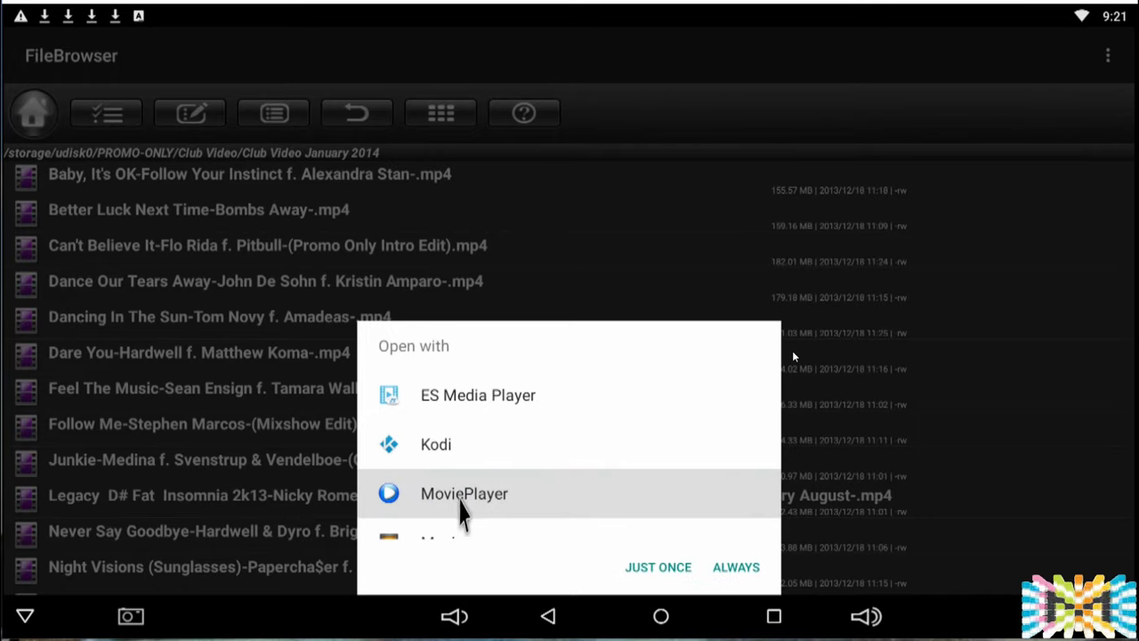